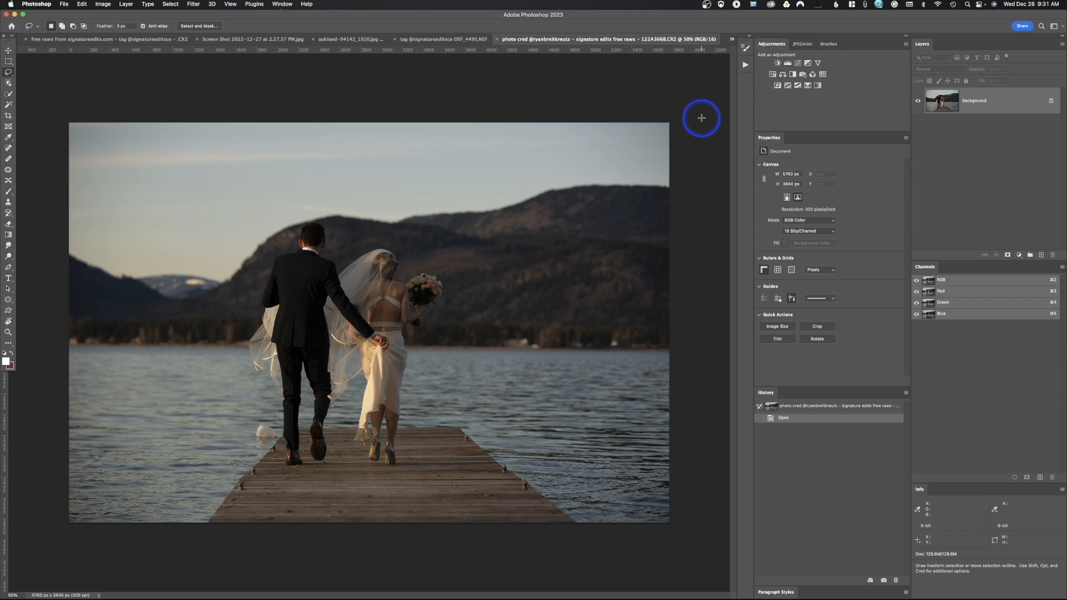
# Try a direct Brightness/Contrast adjustment on the Background with brightness -14 and contrast -21.
pyautogui.click(101, 4)
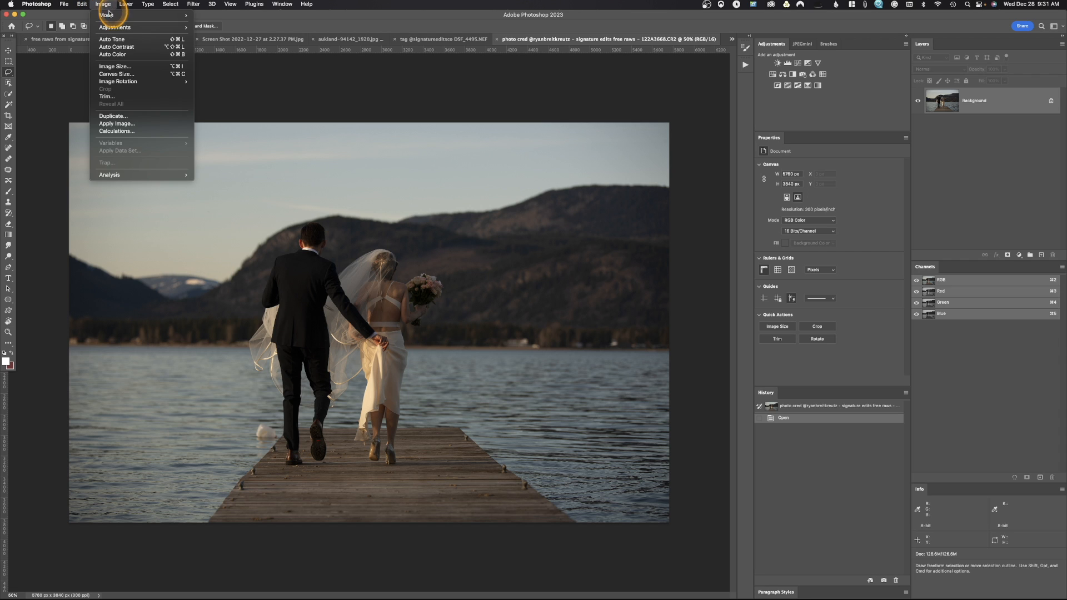
pyautogui.moveTo(109, 26)
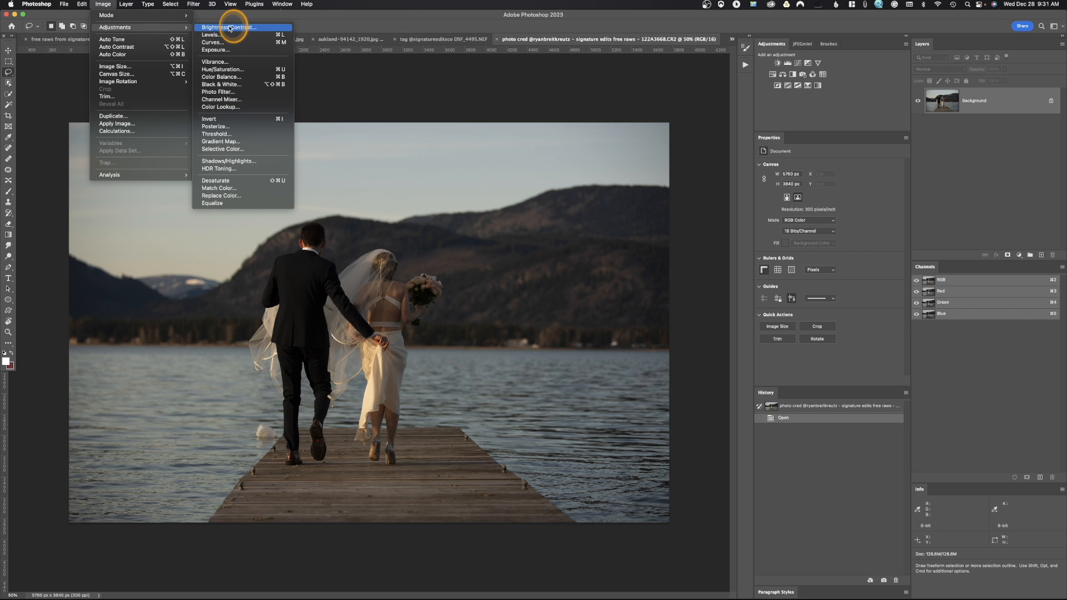
pyautogui.click(231, 27)
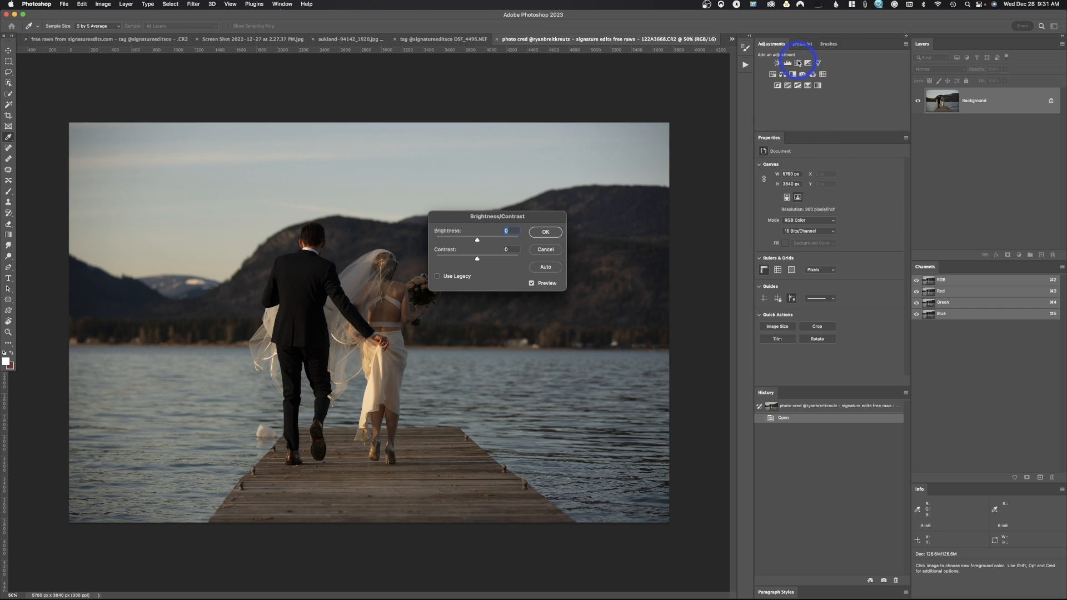
pyautogui.moveTo(536, 216); pyautogui.dragTo(587, 184)
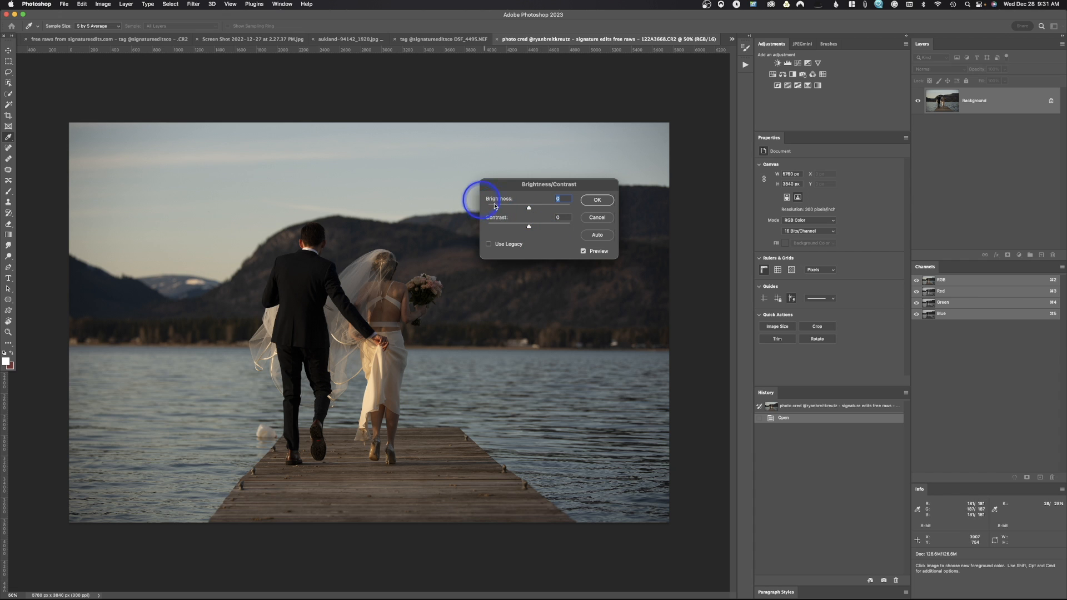
pyautogui.moveTo(529, 210); pyautogui.dragTo(512, 228)
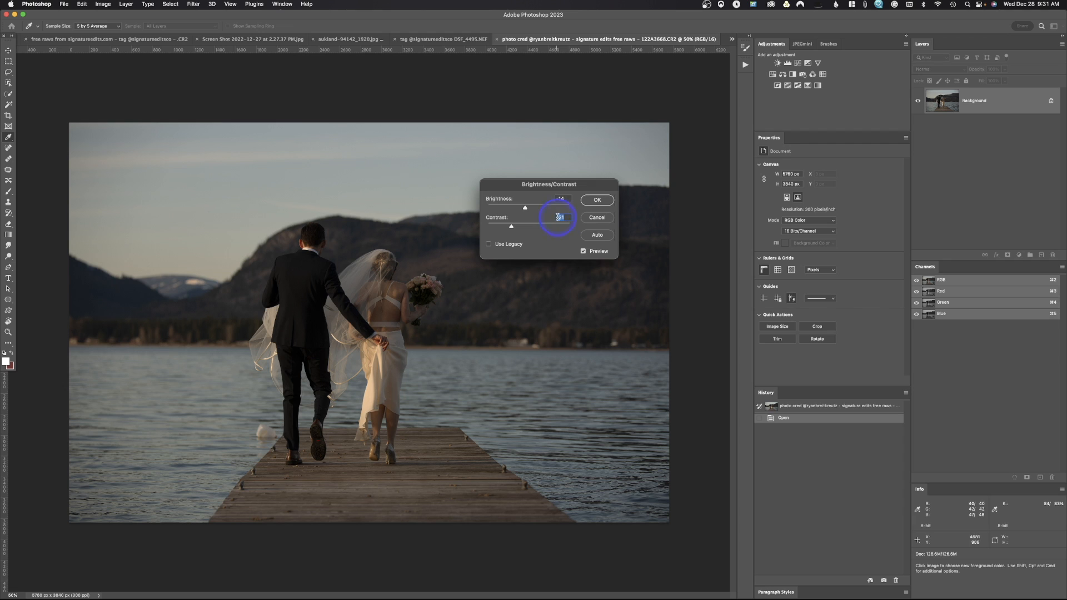
# Try the automatic Brightness/Contrast correction, reset its values and cancel the adjustment.
pyautogui.click(596, 236)
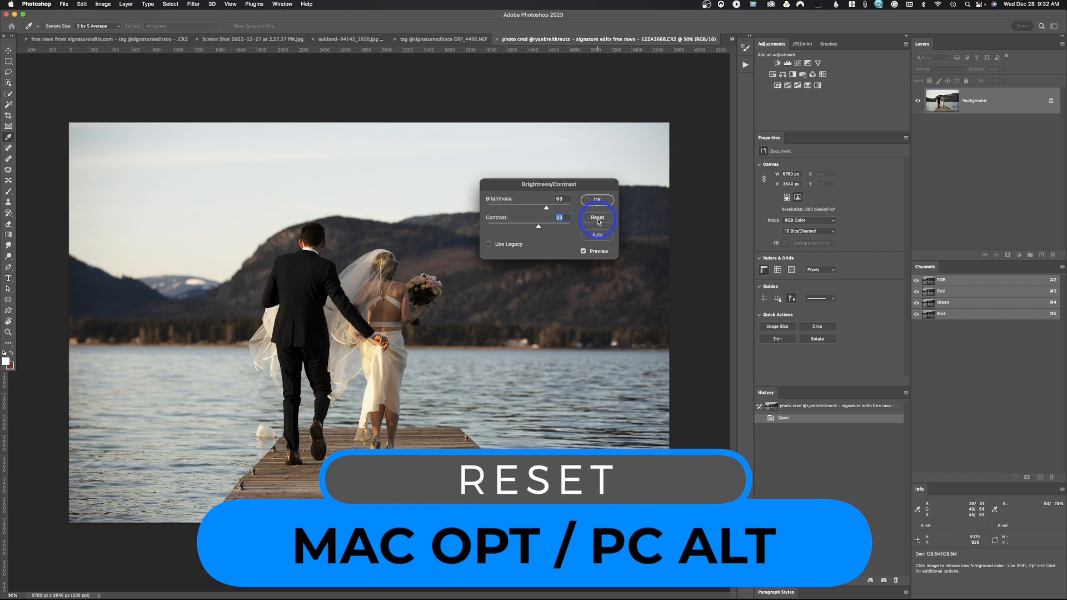
pyautogui.keyDown('alt'); pyautogui.click(598, 218); pyautogui.keyUp('alt')
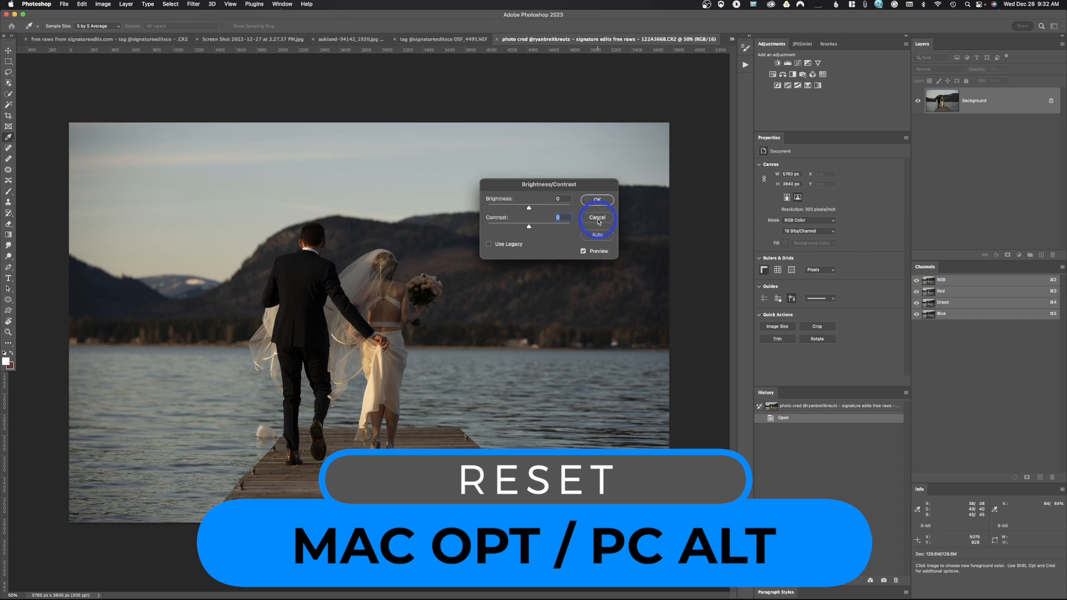
pyautogui.click(597, 219)
pyautogui.press('l')
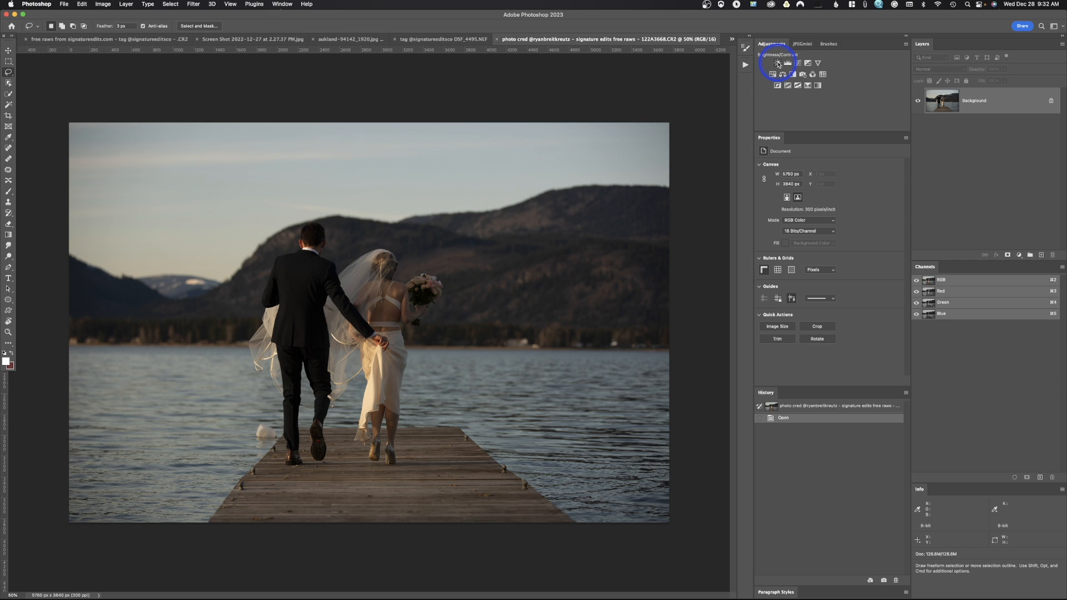
# Add a Brightness/Contrast adjustment layer above the Background and look over the direct image adjustments.
pyautogui.click(778, 63)
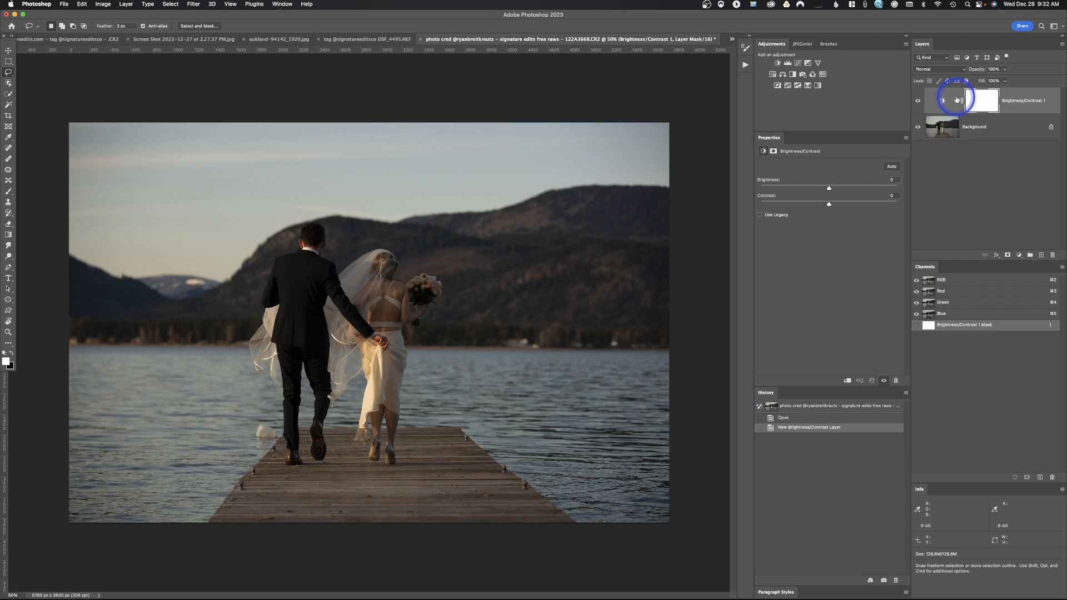
pyautogui.click(110, 6)
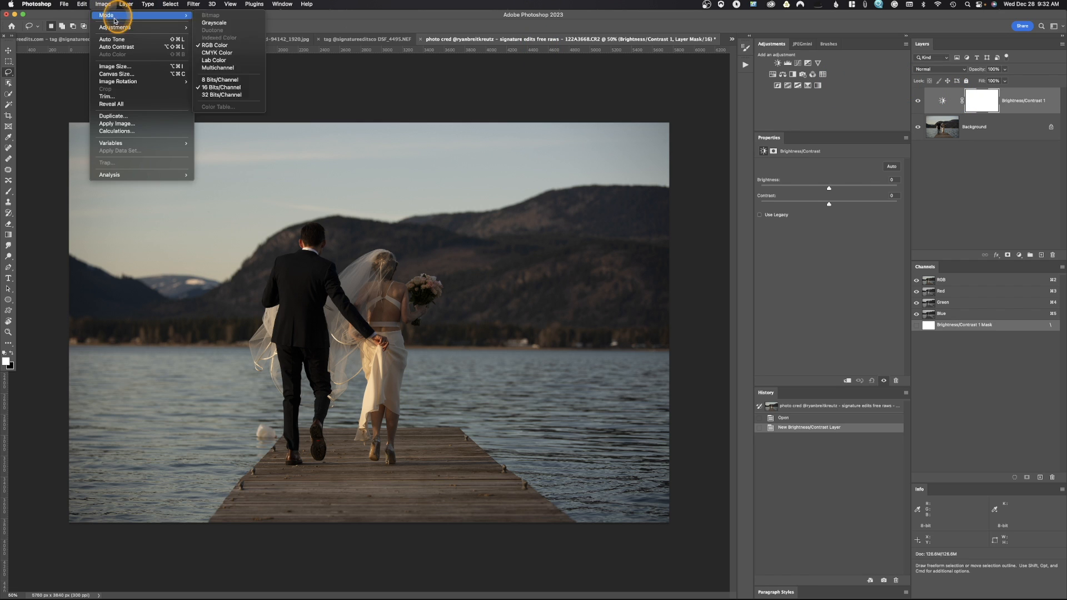
pyautogui.moveTo(117, 27)
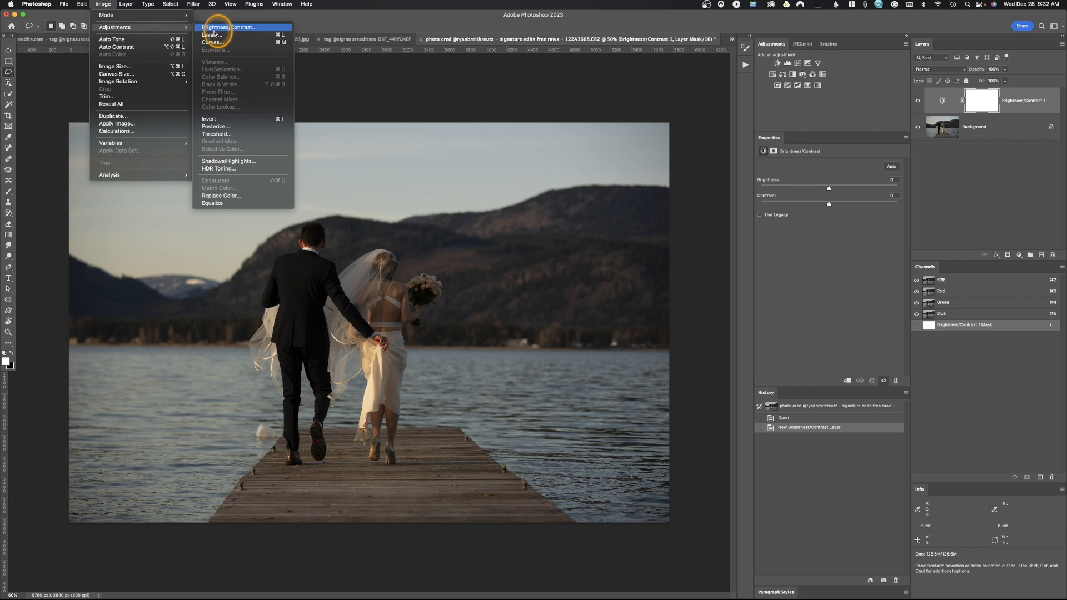
pyautogui.click(160, 86)
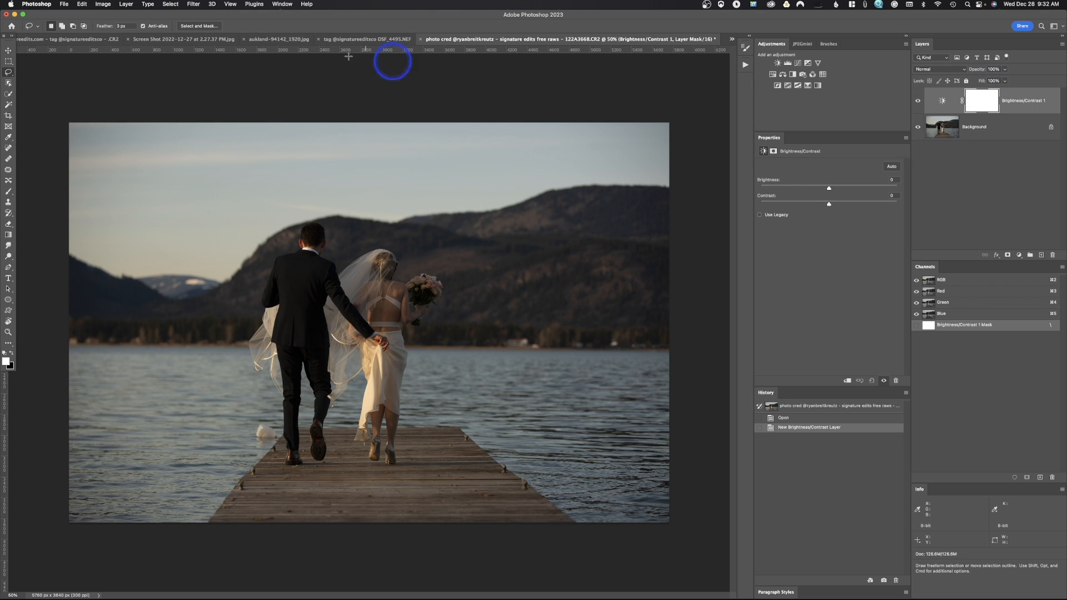
# Examine the adjustment layer types on offer and where the display of the Adjustments panel is controlled.
pyautogui.click(126, 4)
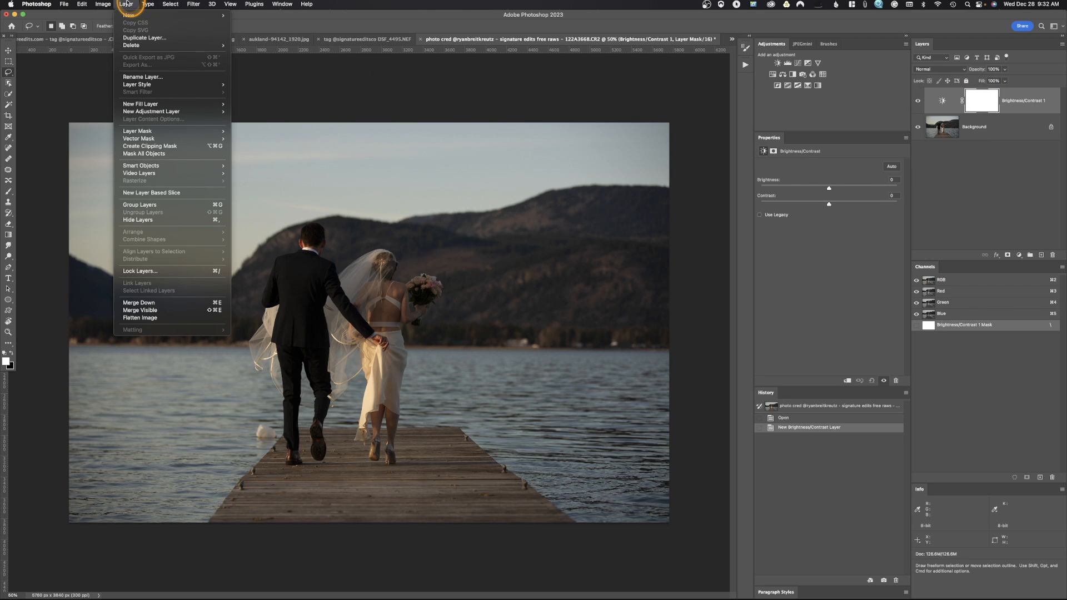
pyautogui.moveTo(135, 115)
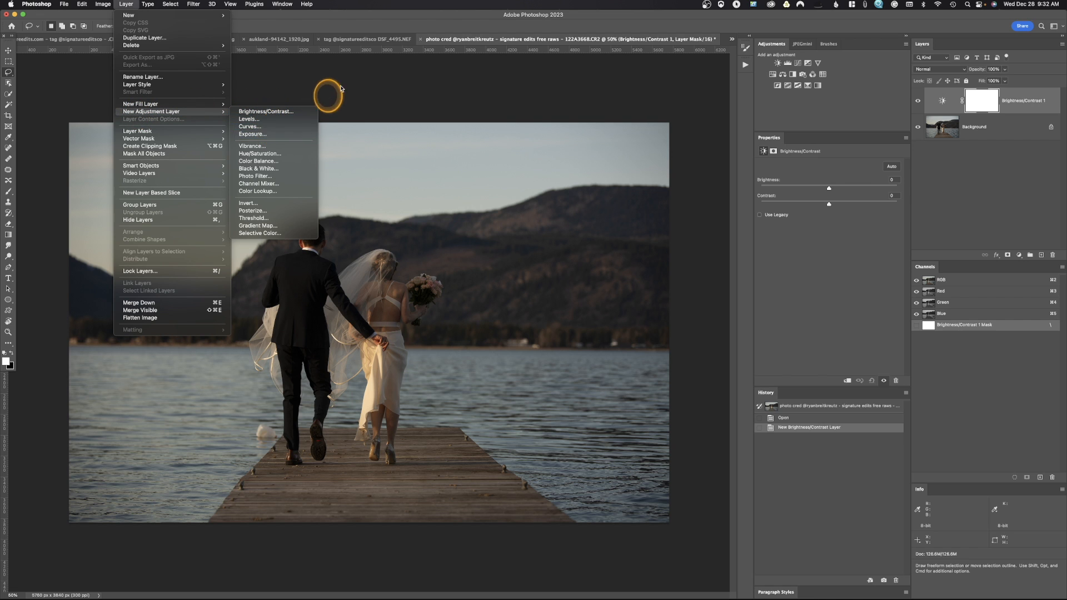
pyautogui.click(325, 97)
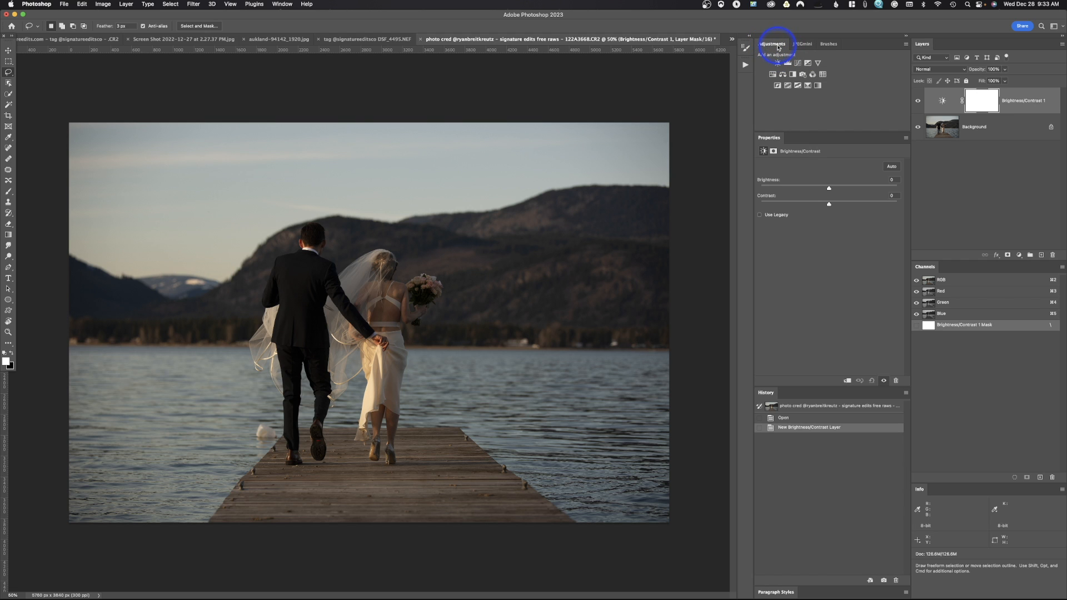
pyautogui.click(283, 3)
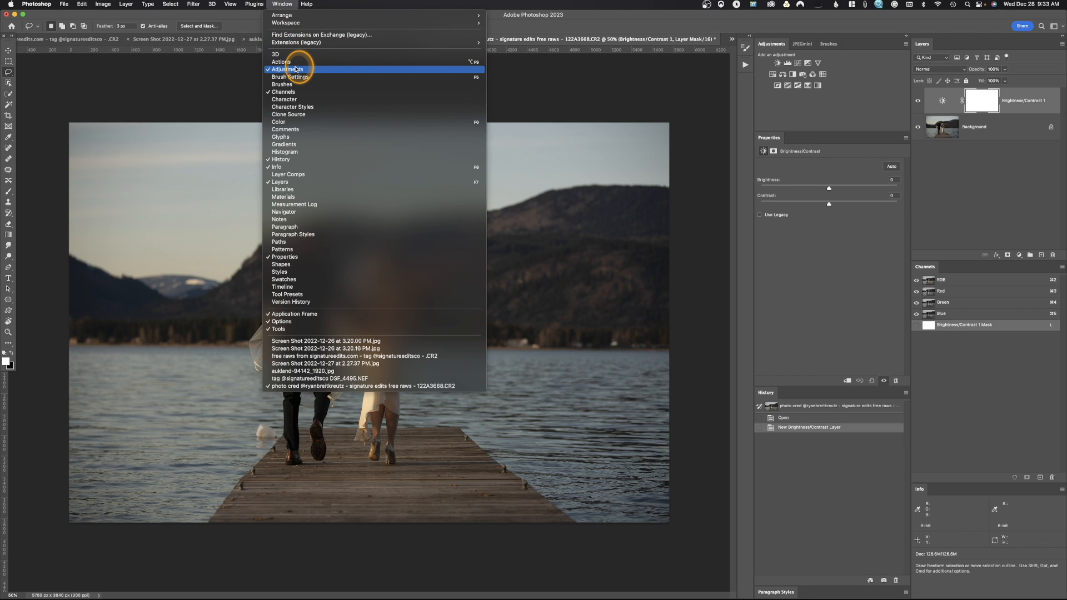
pyautogui.click(556, 90)
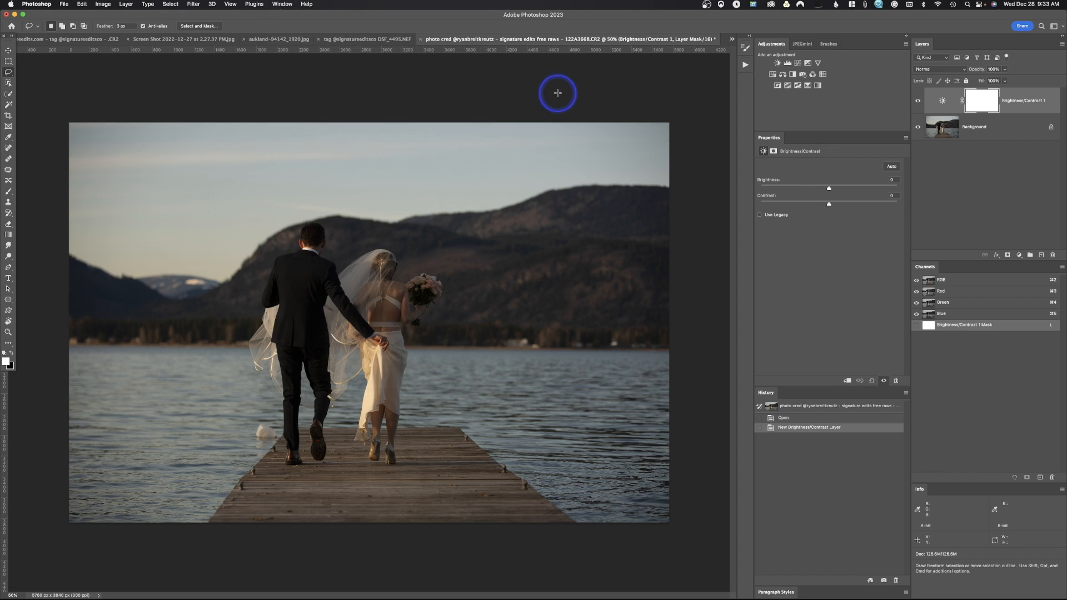
pyautogui.click(1019, 255)
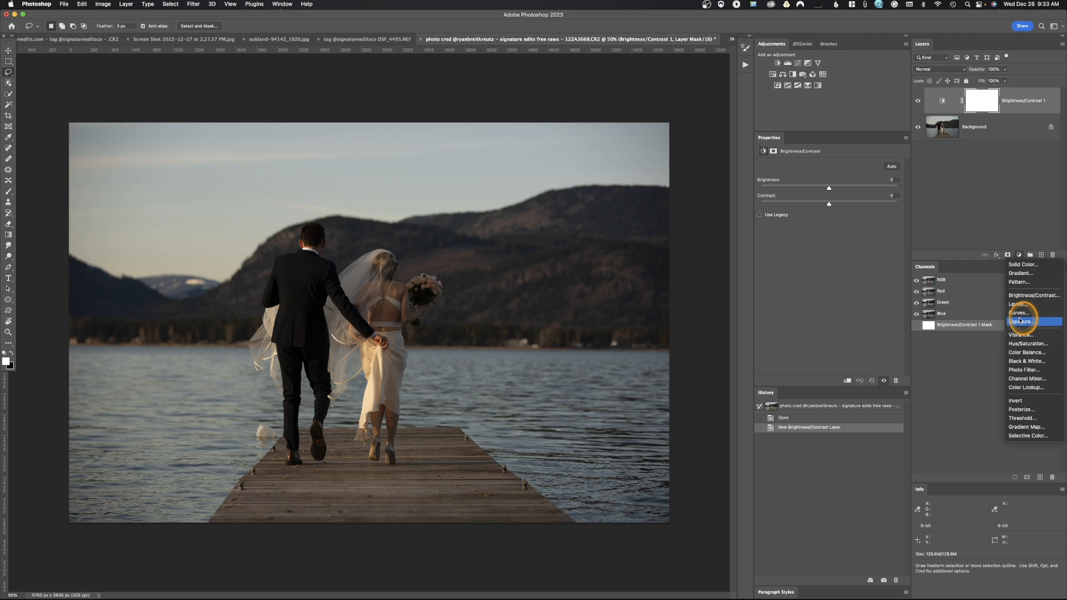
pyautogui.click(984, 207)
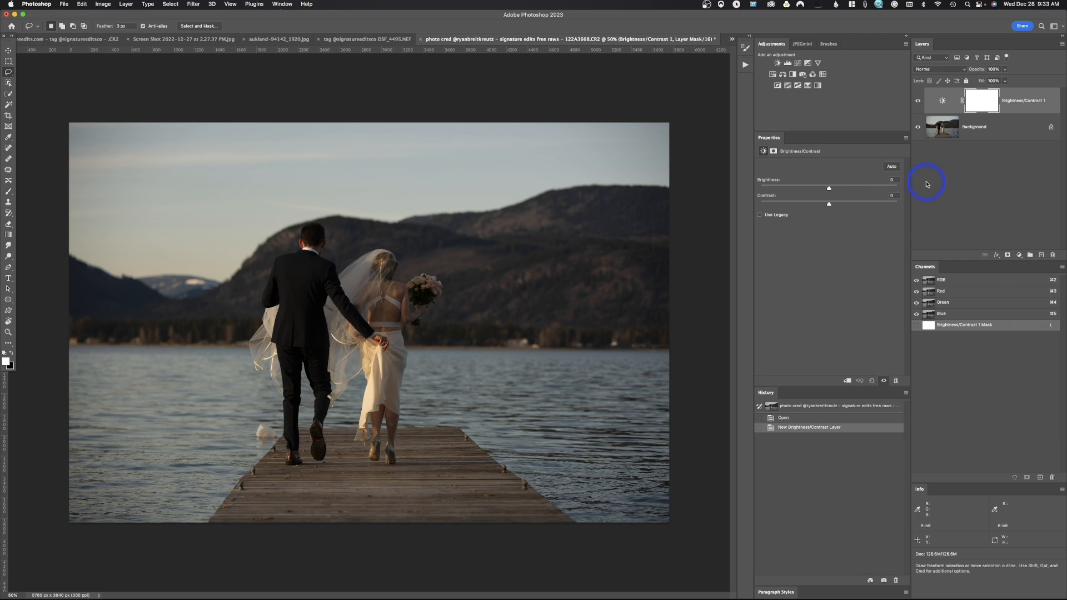
# Replace the Brightness/Contrast adjustment layer with a new one and raise its brightness to about 9.
pyautogui.moveTo(949, 99); pyautogui.dragTo(1052, 255)
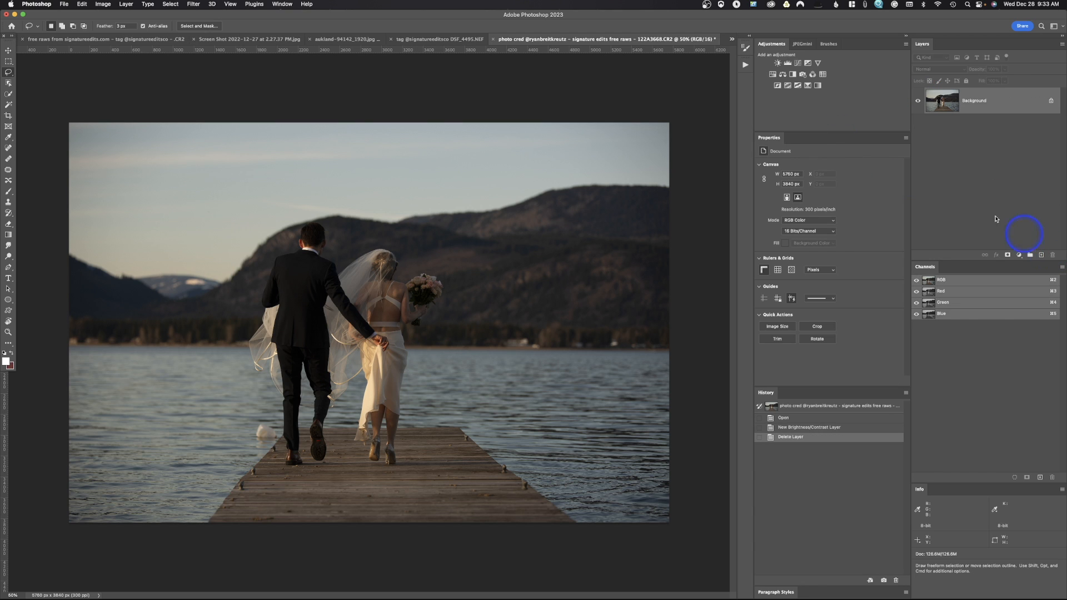
pyautogui.click(777, 62)
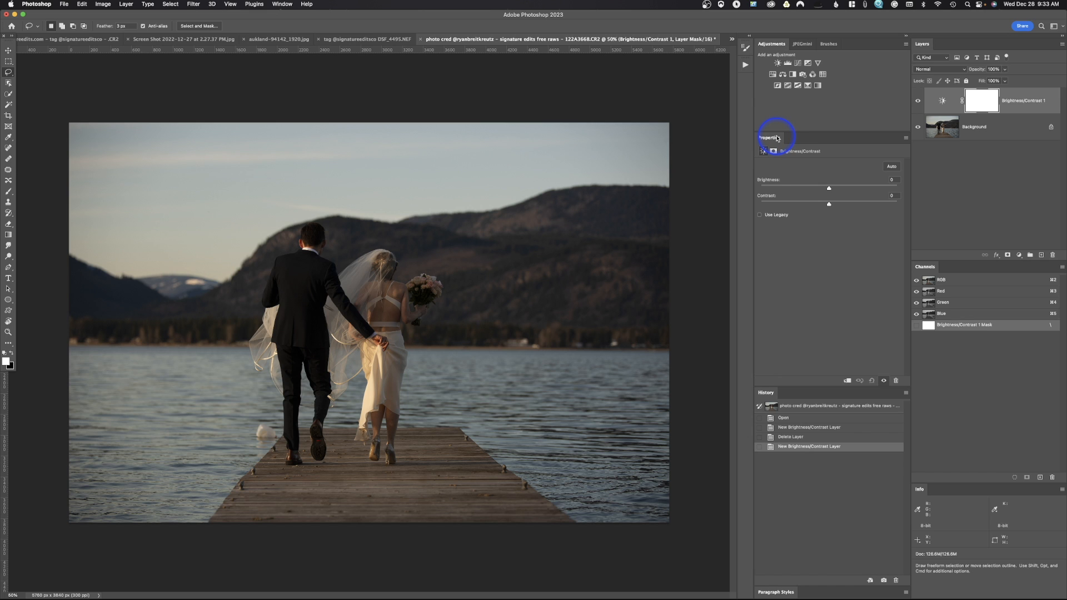
pyautogui.click(286, 5)
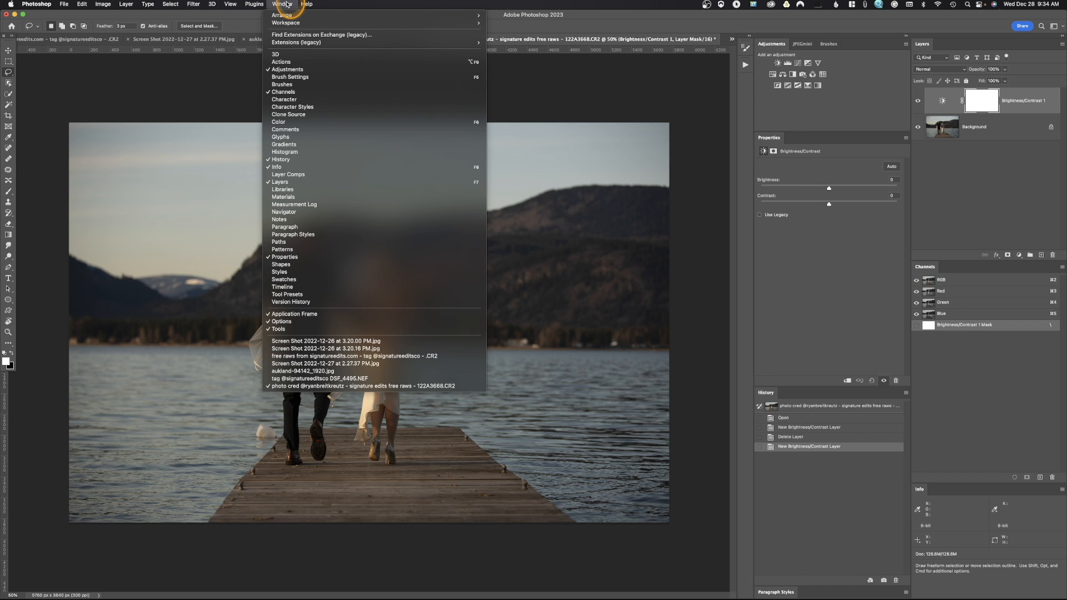
pyautogui.click(294, 257)
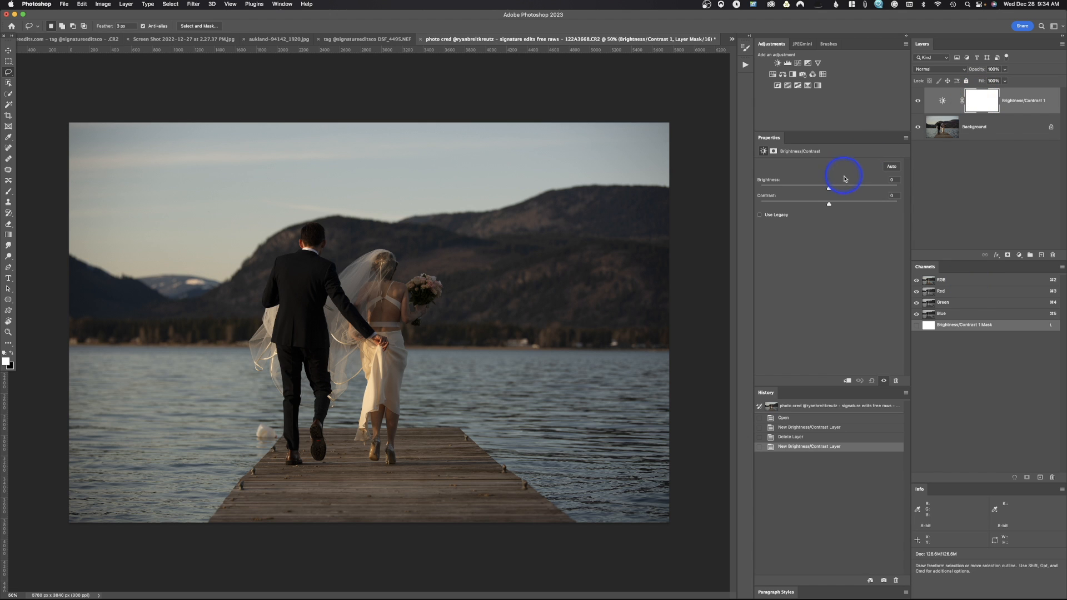
pyautogui.moveTo(828, 188)
pyautogui.mouseDown()
pyautogui.moveTo(841, 185)
pyautogui.moveTo(833, 196)
pyautogui.mouseUp()
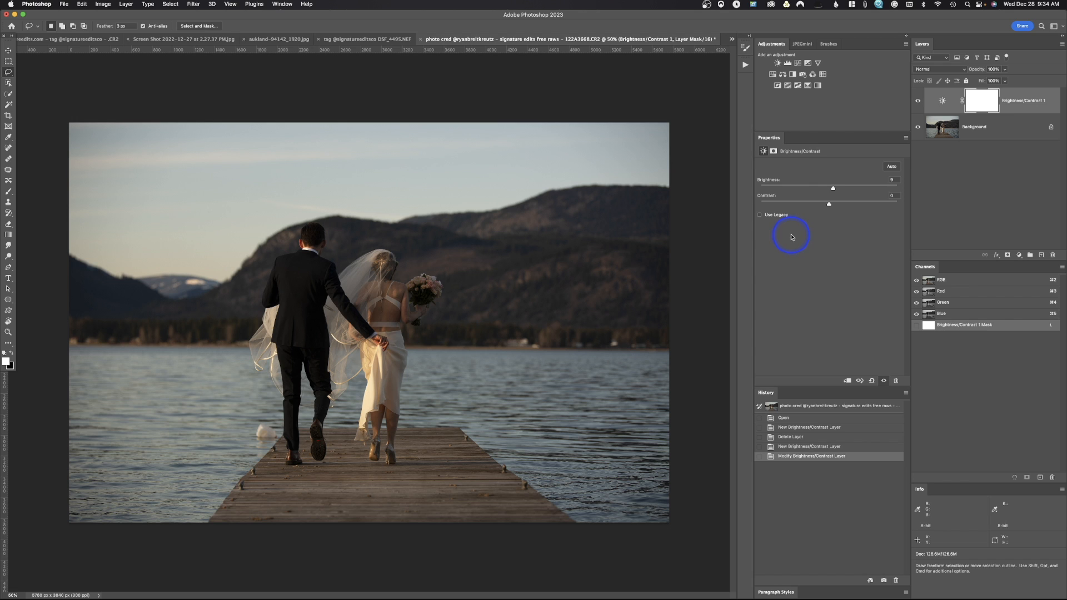
# Toggle the Brightness/Contrast layer's visibility to compare its effect, leaving the layer hidden.
pyautogui.click(918, 102)
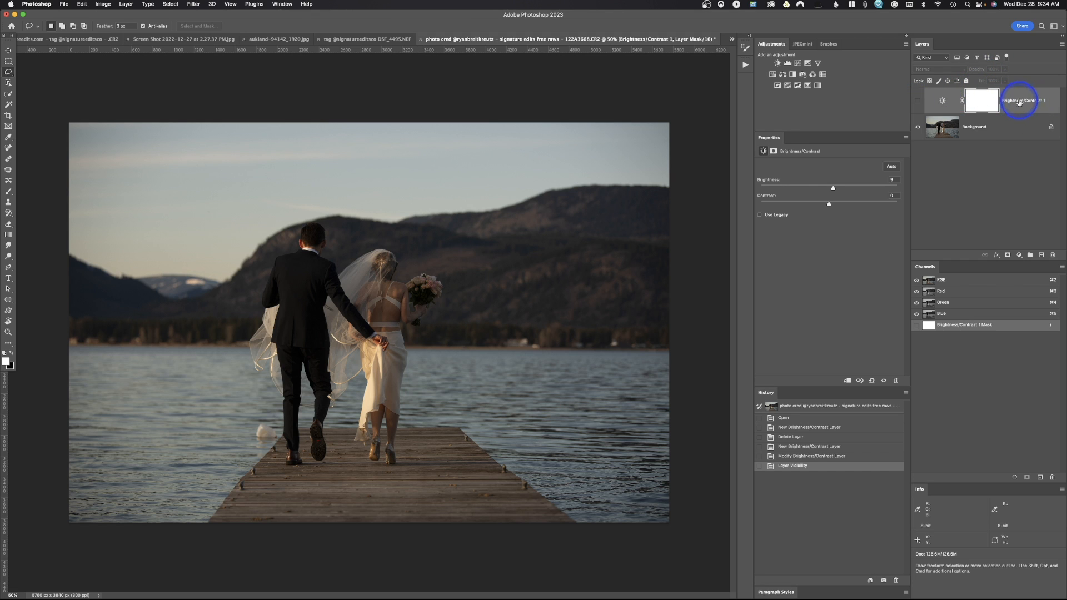
pyautogui.click(918, 104)
pyautogui.click(918, 104)
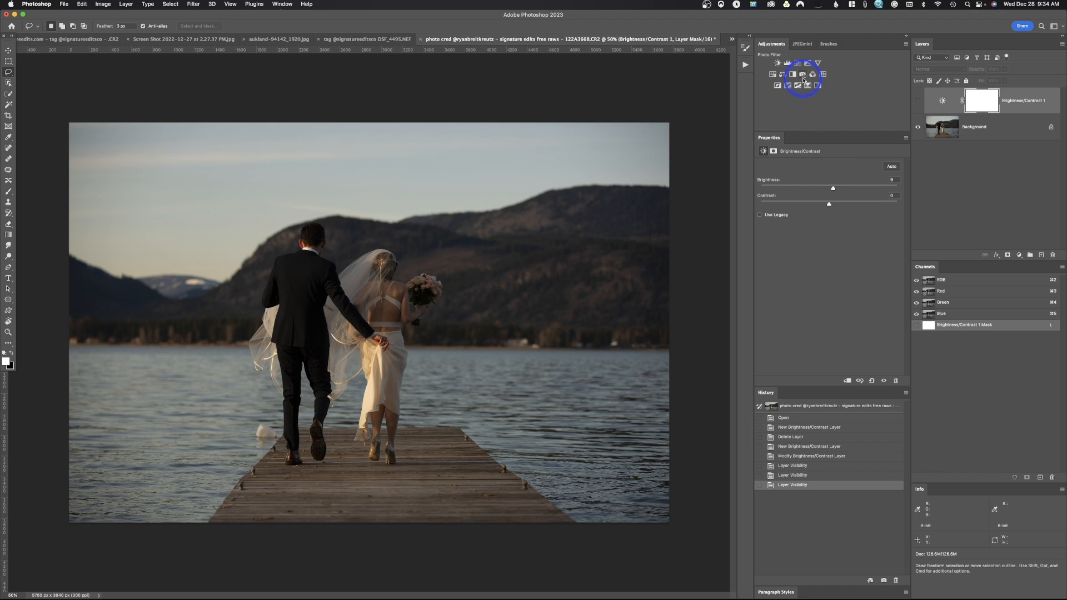
# Add a Levels adjustment layer and set its midtone input to 1.09 and its black output level to 7.
pyautogui.click(788, 64)
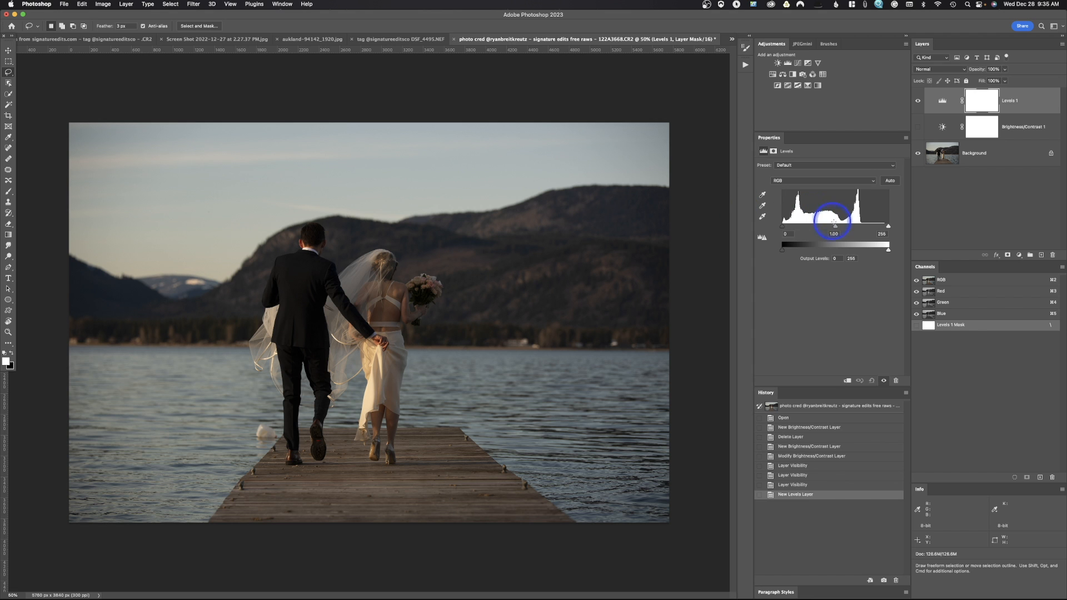
pyautogui.moveTo(782, 228)
pyautogui.mouseDown()
pyautogui.moveTo(797, 228)
pyautogui.moveTo(782, 230)
pyautogui.mouseUp()
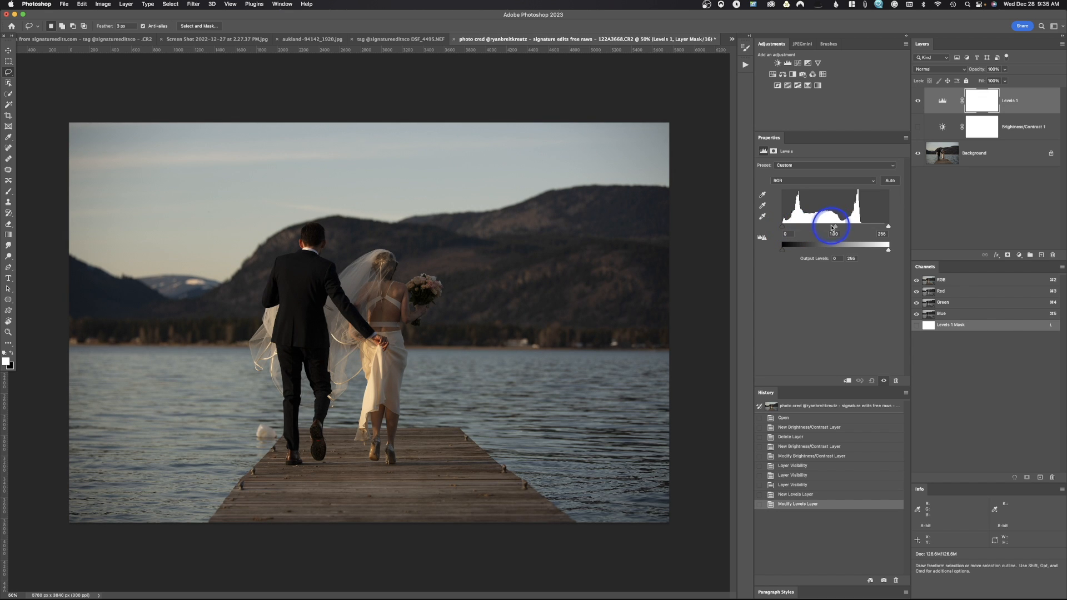
pyautogui.moveTo(889, 230)
pyautogui.mouseDown()
pyautogui.moveTo(869, 229)
pyautogui.moveTo(889, 231)
pyautogui.mouseUp()
pyautogui.moveTo(835, 228); pyautogui.dragTo(785, 251)
pyautogui.moveTo(888, 250); pyautogui.dragTo(926, 248)
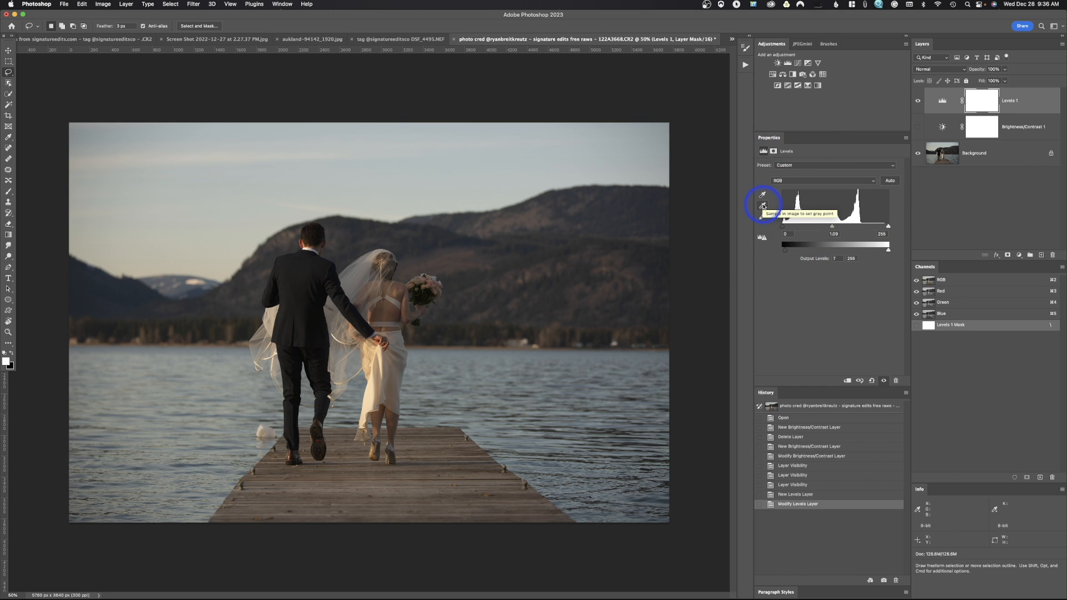
# In the Levels layer, sample the groom's jacket as the gray point and his dark trousers as the black point.
pyautogui.click(763, 207)
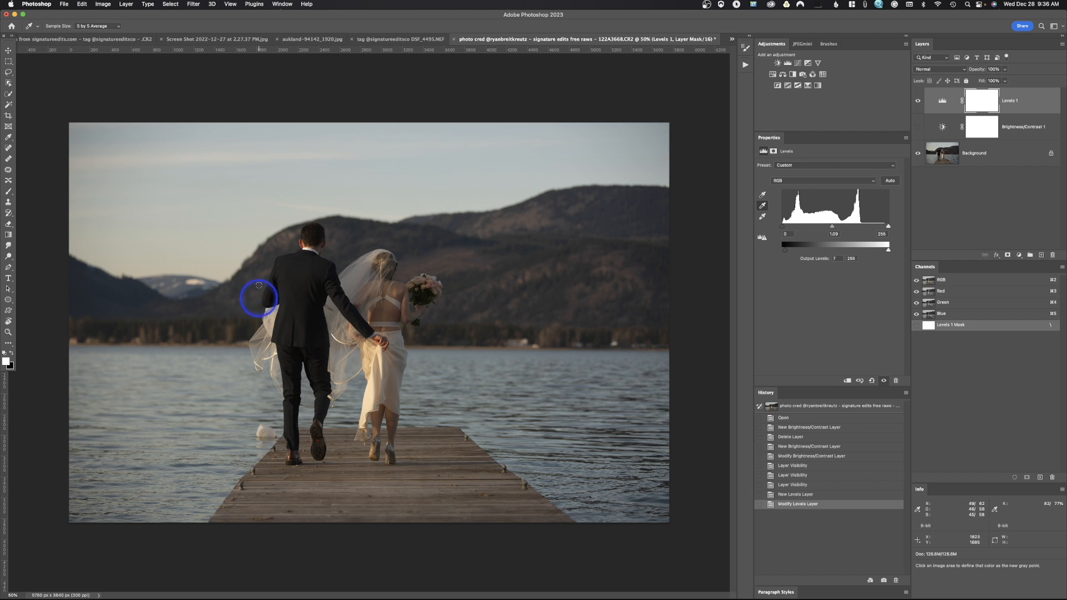
pyautogui.click(295, 280)
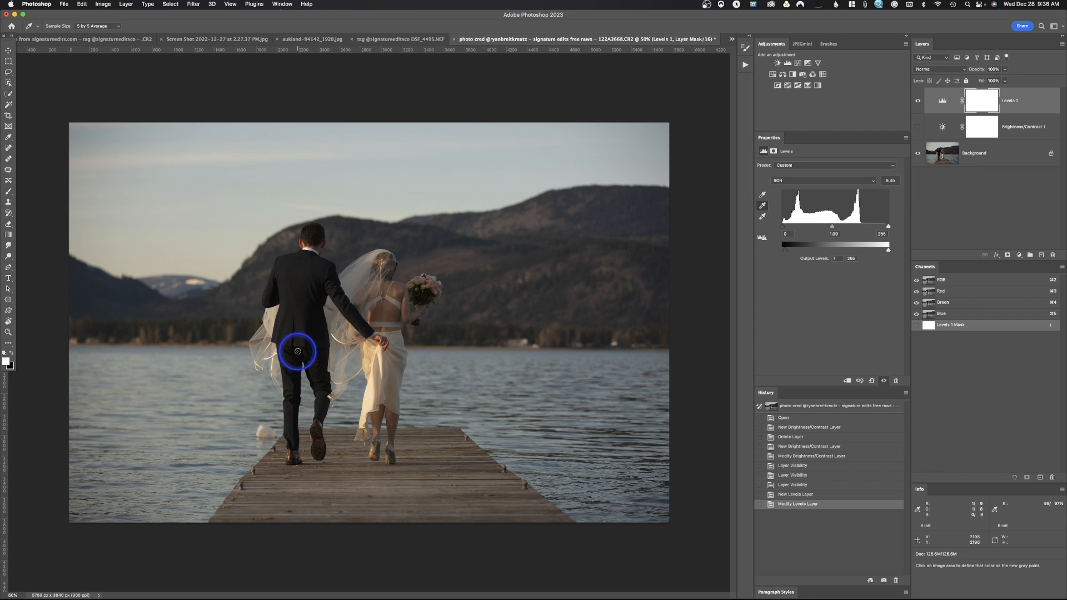
pyautogui.click(762, 196)
pyautogui.click(302, 352)
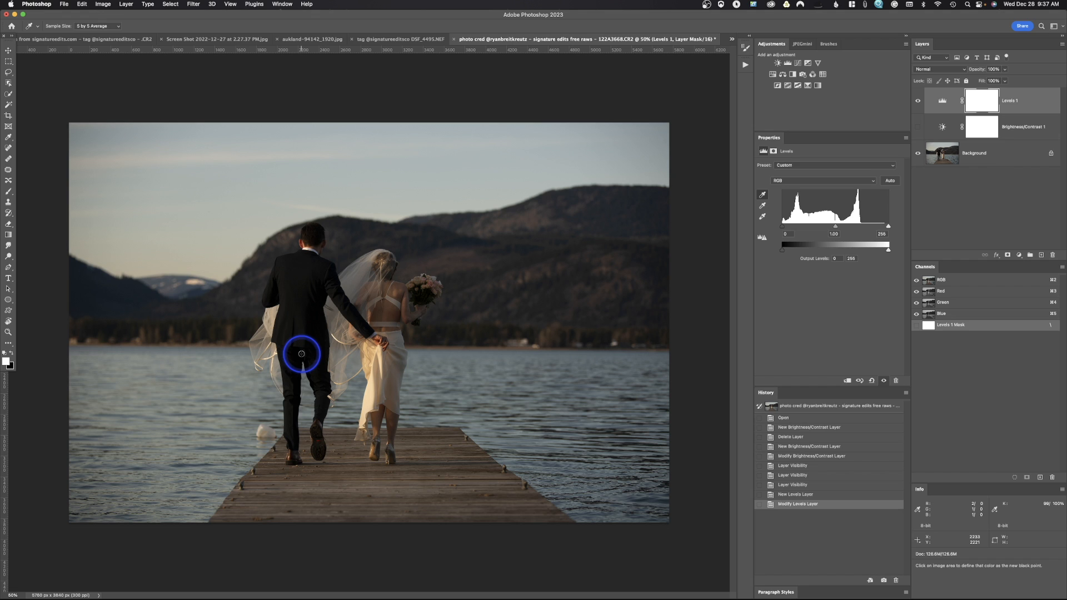
# Sample the Levels white point from the bride's dress and resample it from the snow on the distant mountain.
pyautogui.click(763, 216)
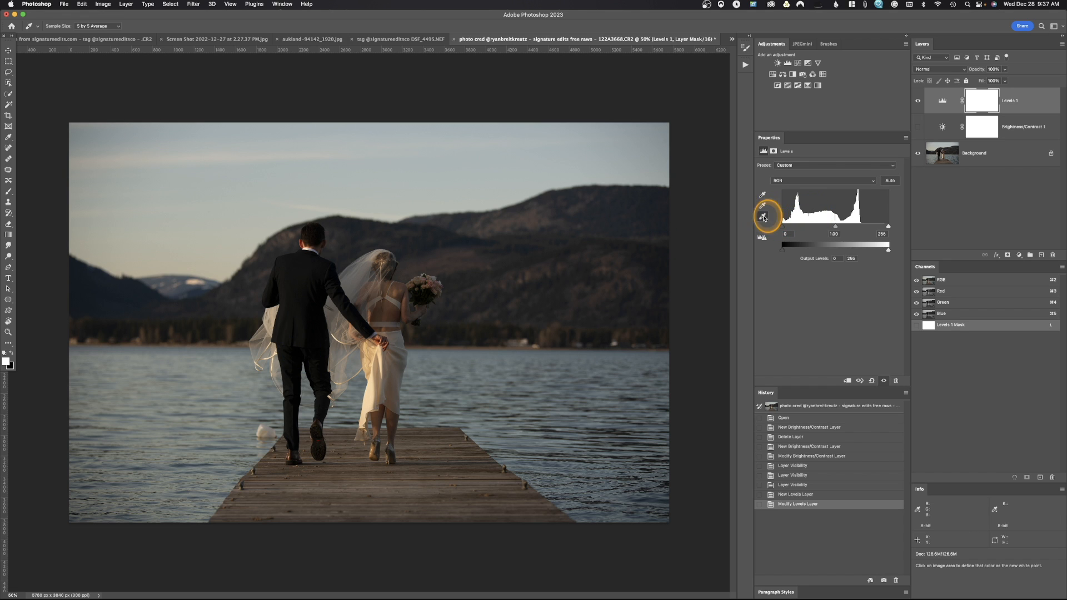
pyautogui.click(366, 399)
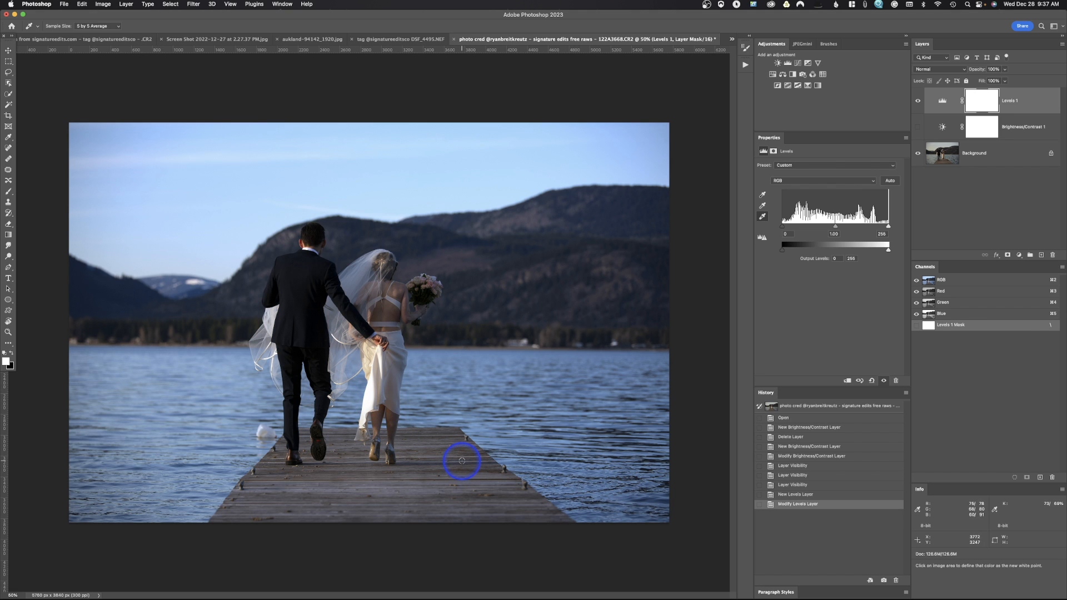
pyautogui.click(190, 282)
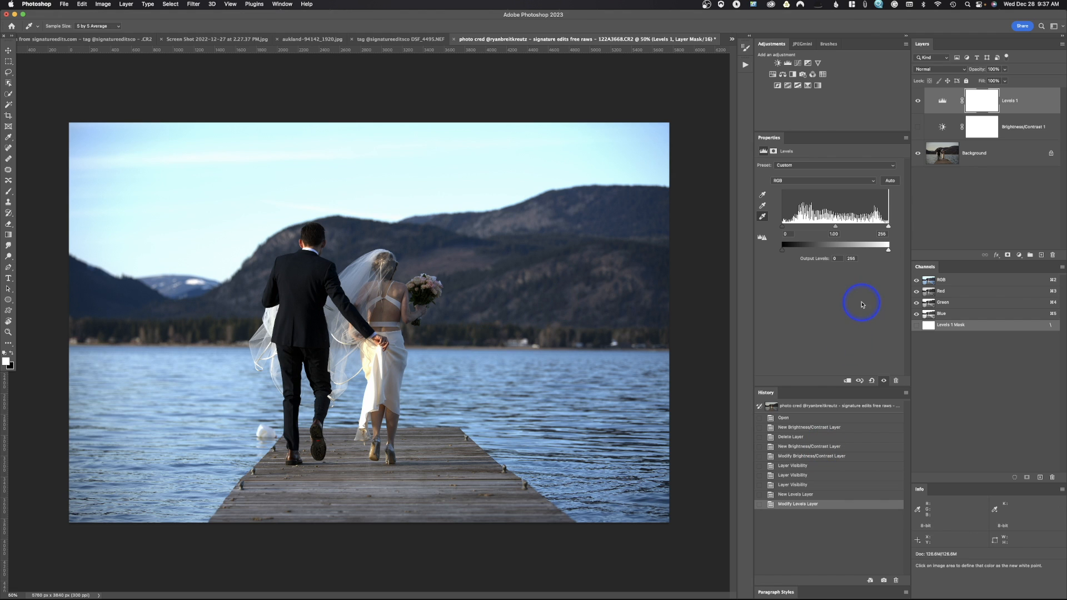
# Reset the Levels layer and, after trying the automatic correction, apply the Midtones Brighter preset.
pyautogui.click(871, 381)
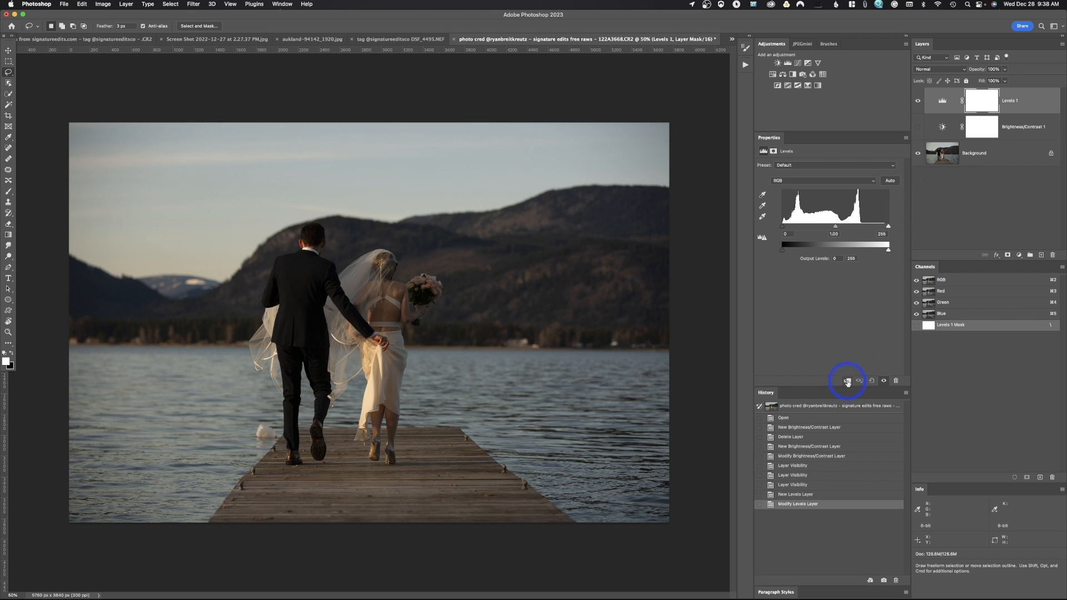
pyautogui.click(890, 181)
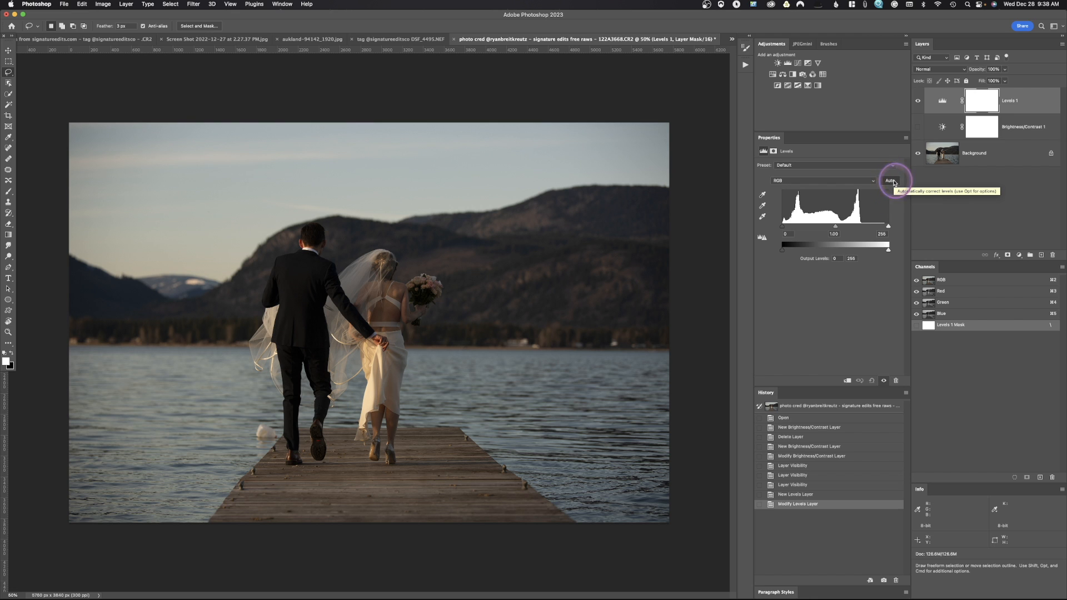
pyautogui.click(806, 165)
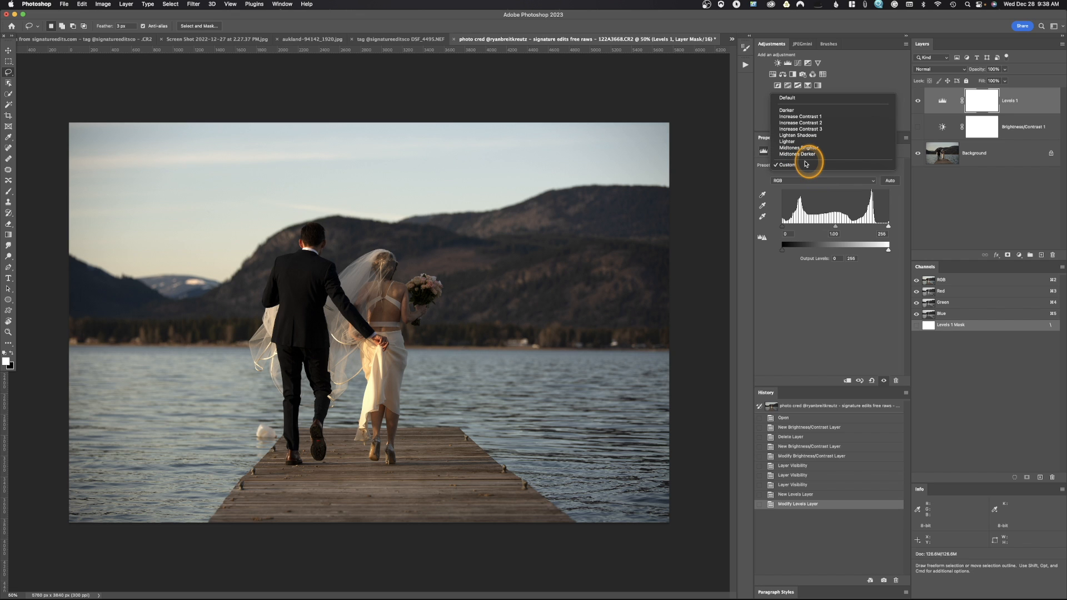
pyautogui.click(811, 149)
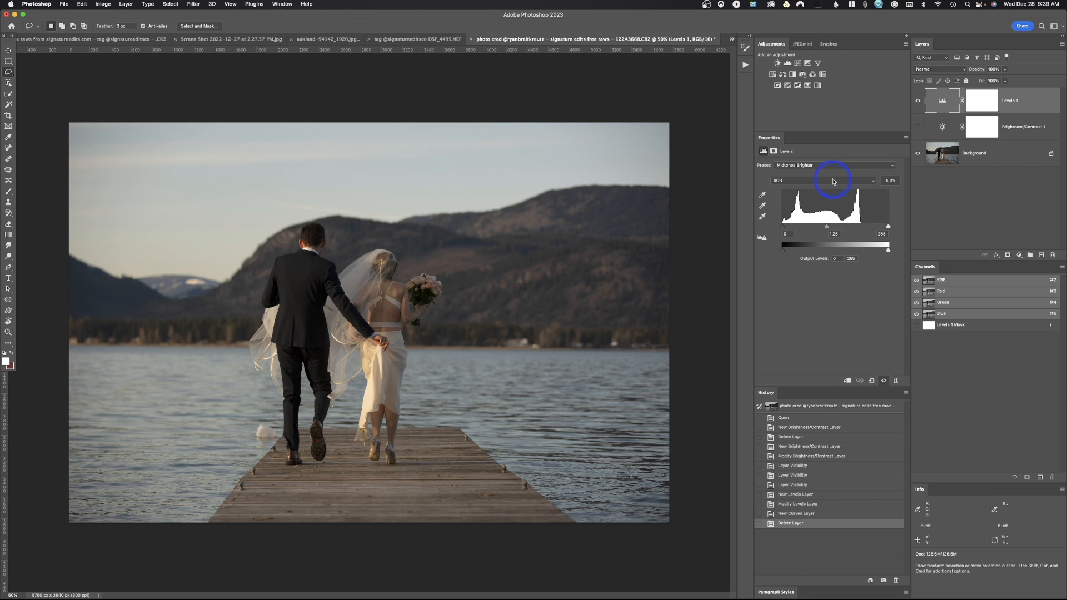
# Try brightening the Levels midtones of the Red channel to 1.20, and return them to 1.00.
pyautogui.click(834, 184)
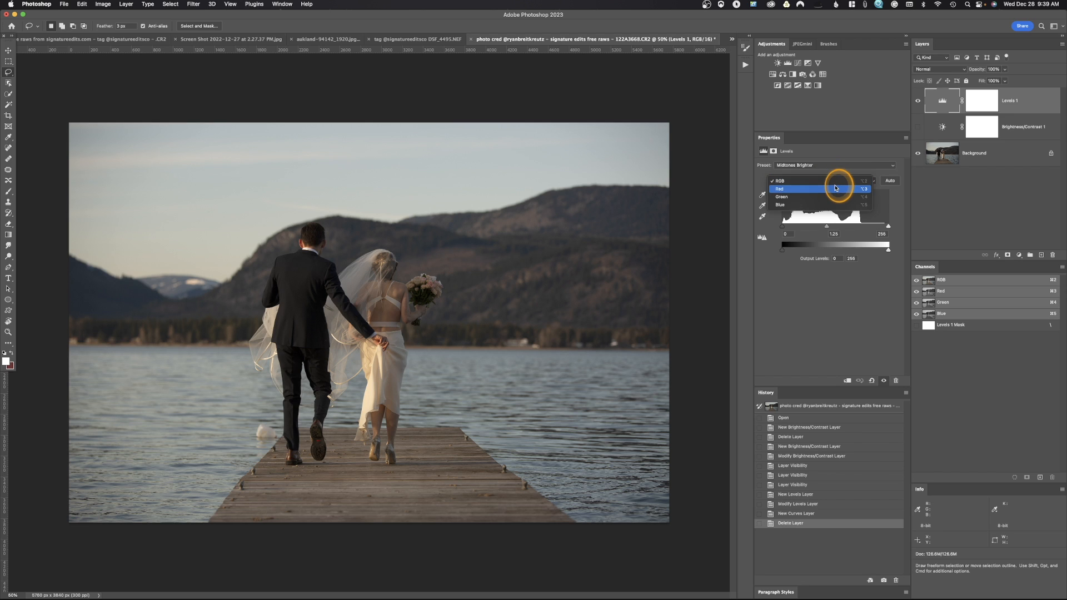
pyautogui.click(840, 191)
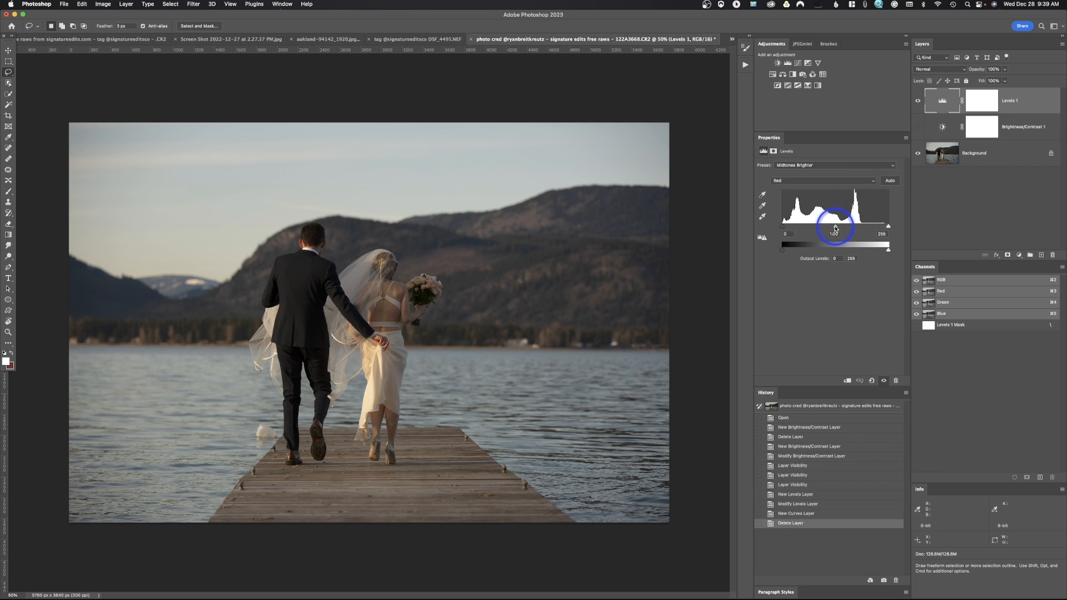
pyautogui.moveTo(836, 227)
pyautogui.mouseDown()
pyautogui.moveTo(805, 231)
pyautogui.moveTo(838, 230)
pyautogui.moveTo(828, 232)
pyautogui.mouseUp()
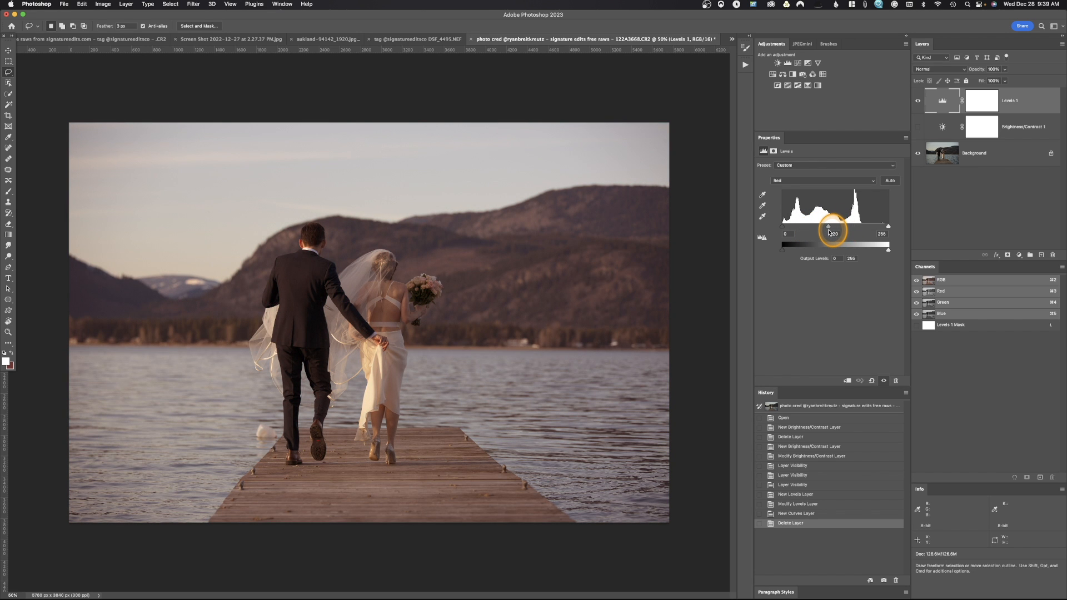
pyautogui.moveTo(829, 232); pyautogui.dragTo(836, 234)
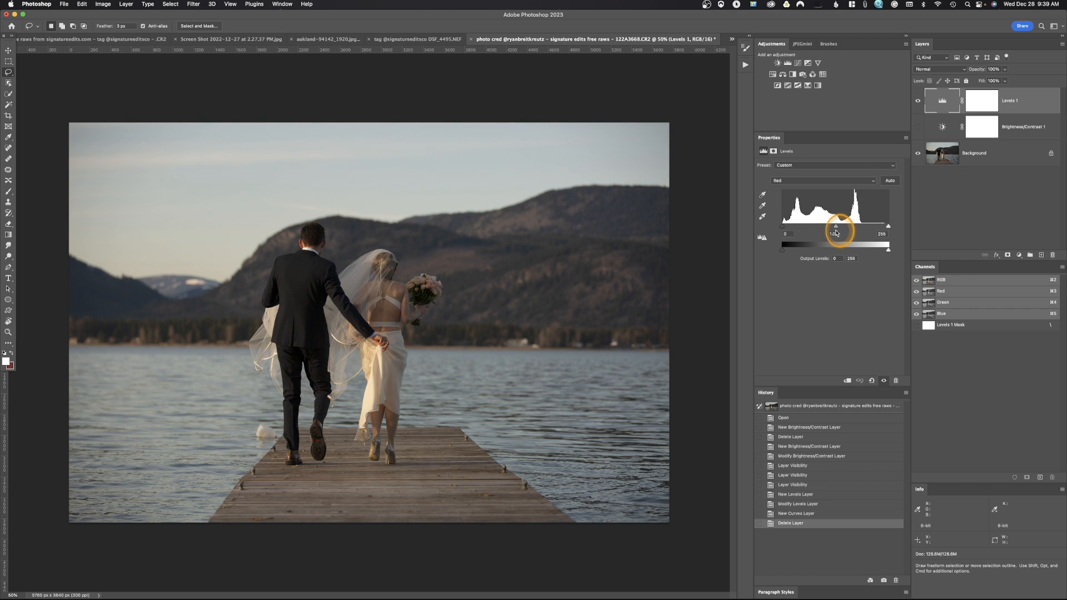
pyautogui.moveTo(836, 233); pyautogui.dragTo(836, 234)
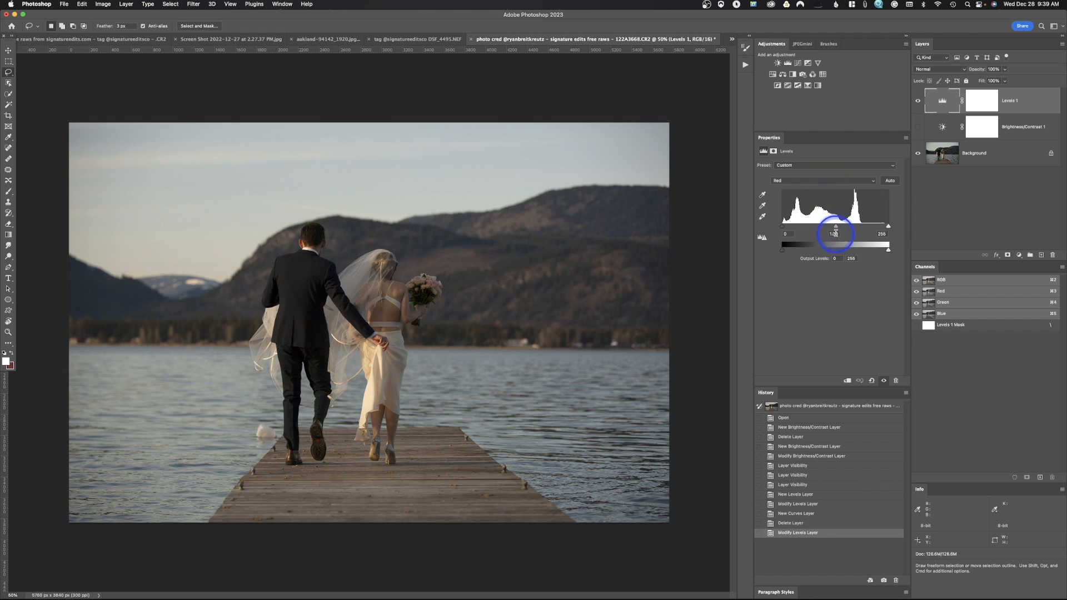
pyautogui.moveTo(835, 228)
pyautogui.mouseDown()
pyautogui.moveTo(809, 232)
pyautogui.moveTo(868, 234)
pyautogui.moveTo(836, 234)
pyautogui.mouseUp()
# Brighten the Green channel's Levels midtones to 1.28.
pyautogui.click(822, 181)
pyautogui.click(817, 188)
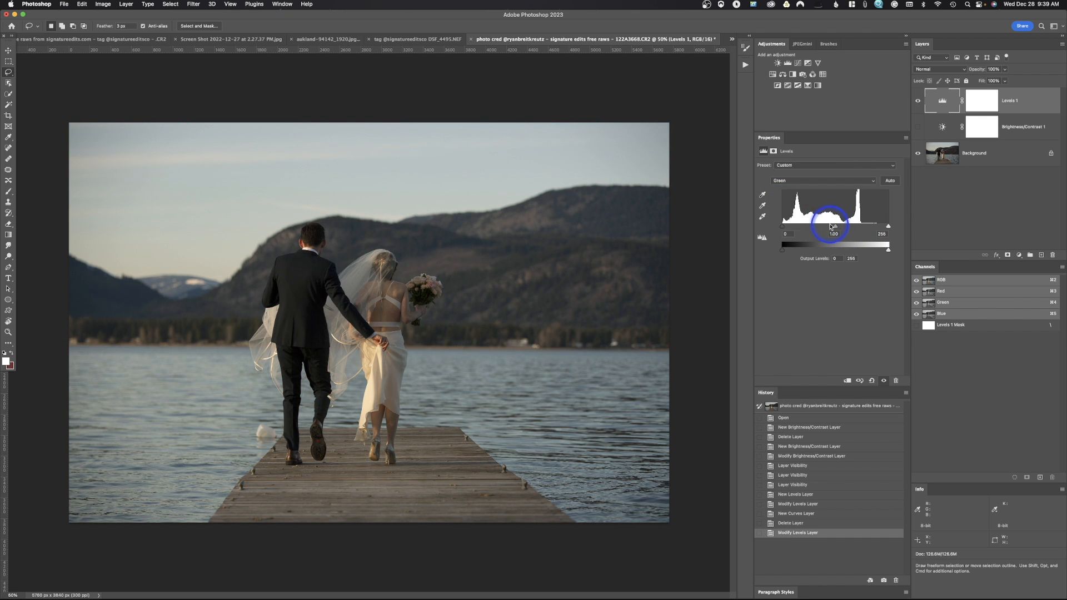
pyautogui.moveTo(836, 227)
pyautogui.mouseDown()
pyautogui.moveTo(820, 230)
pyautogui.moveTo(846, 229)
pyautogui.moveTo(826, 229)
pyautogui.mouseUp()
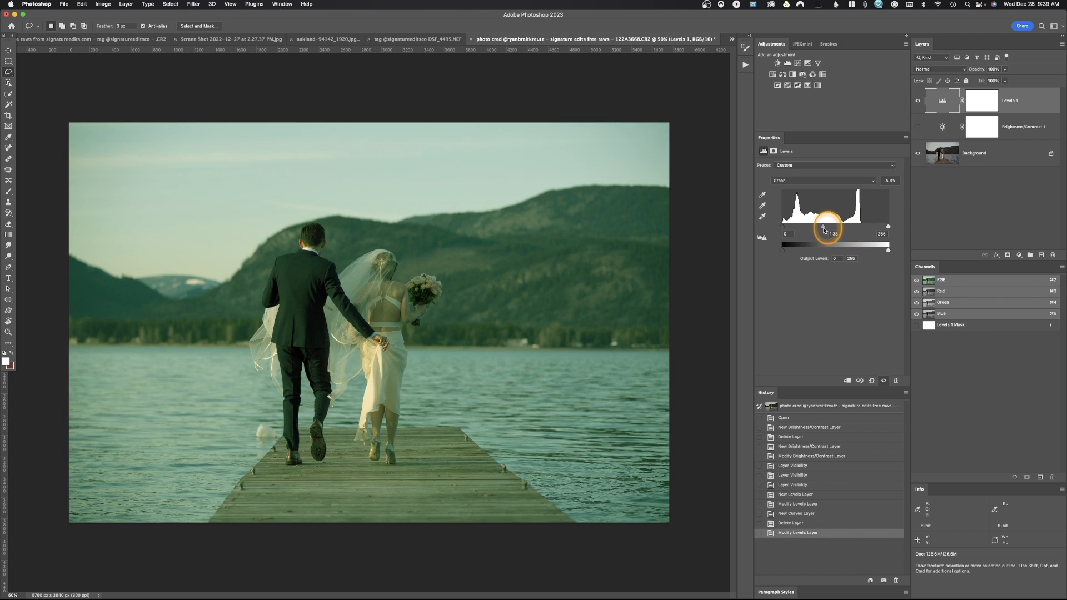
# Set the Blue channel's Levels midtones to 1.18 after trying 0.58.
pyautogui.click(816, 179)
pyautogui.click(817, 189)
pyautogui.moveTo(835, 229)
pyautogui.mouseDown()
pyautogui.moveTo(815, 230)
pyautogui.moveTo(853, 236)
pyautogui.mouseUp()
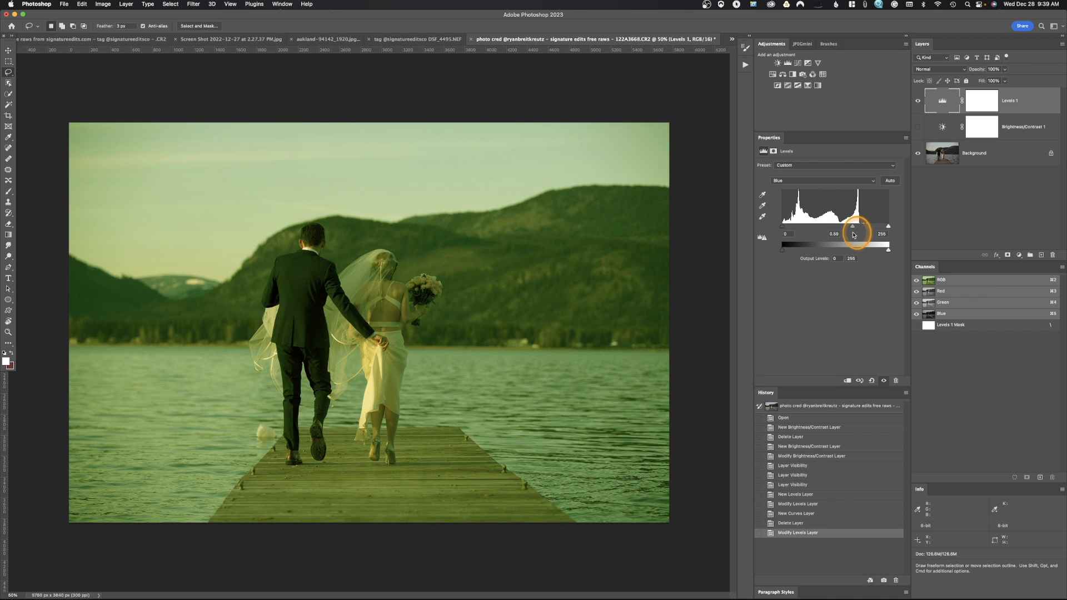
pyautogui.moveTo(853, 236); pyautogui.dragTo(831, 232)
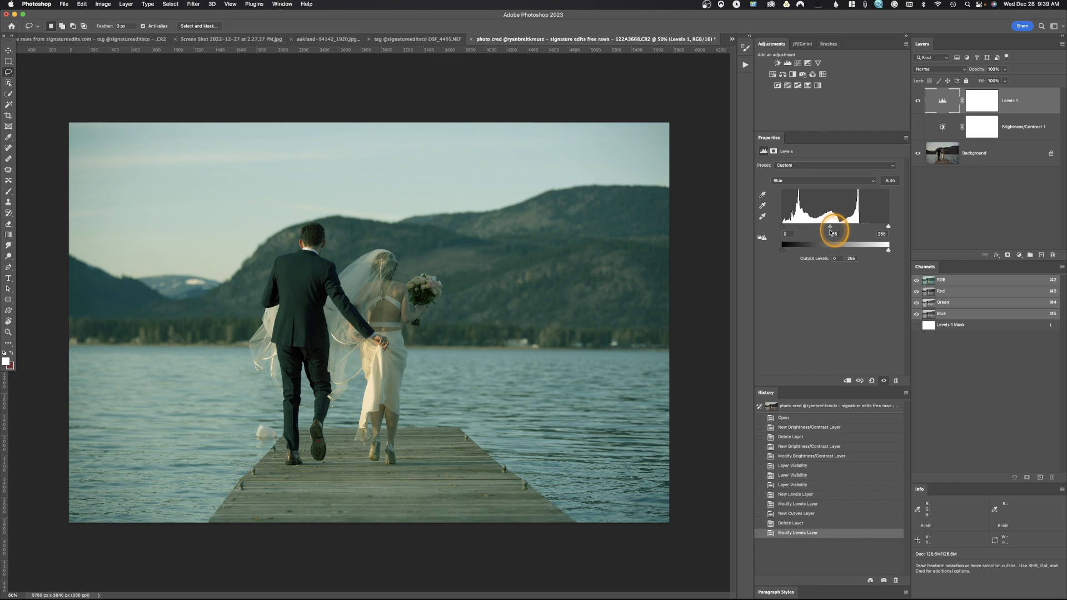
# Return the Levels layer to the combined RGB channel and reset the individual channel changes.
pyautogui.click(813, 181)
pyautogui.click(815, 157)
pyautogui.click(872, 381)
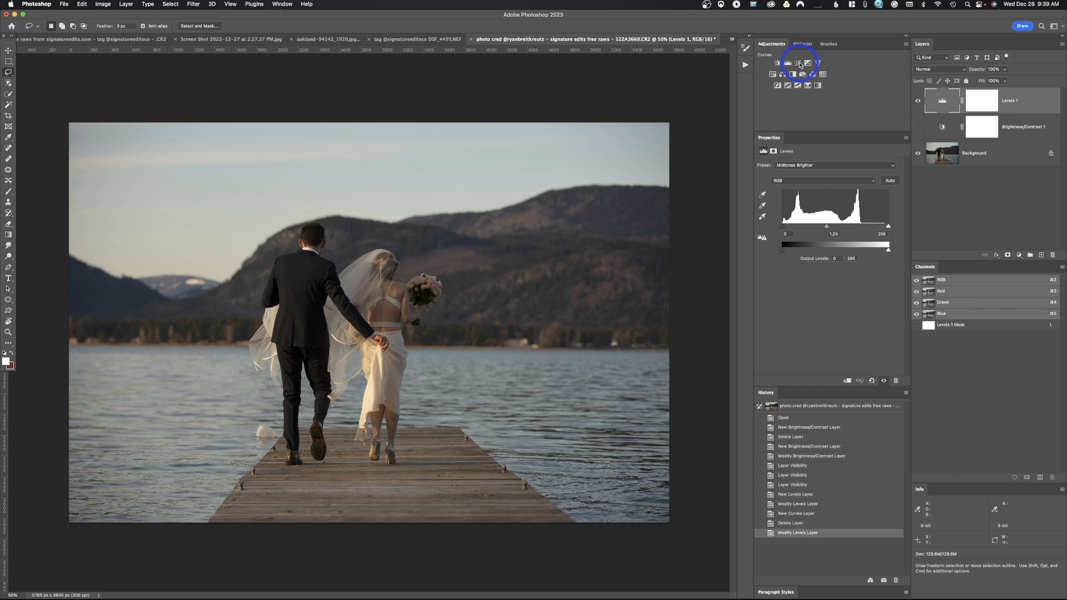
# Add a Curves adjustment layer and look through its preset and channel choices, keeping Default and RGB.
pyautogui.click(799, 64)
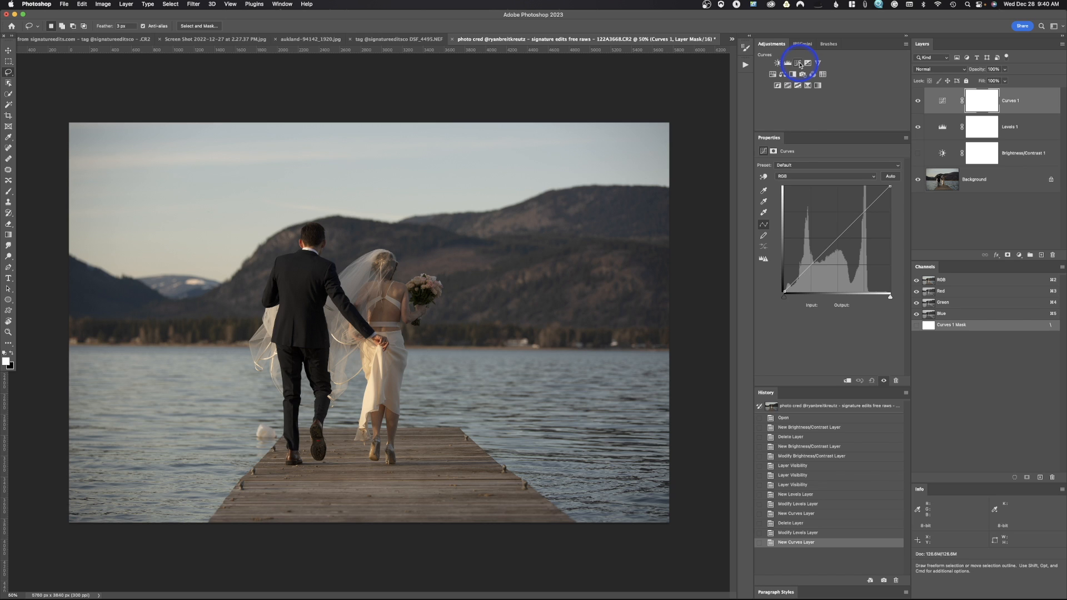
pyautogui.click(804, 166)
pyautogui.click(804, 165)
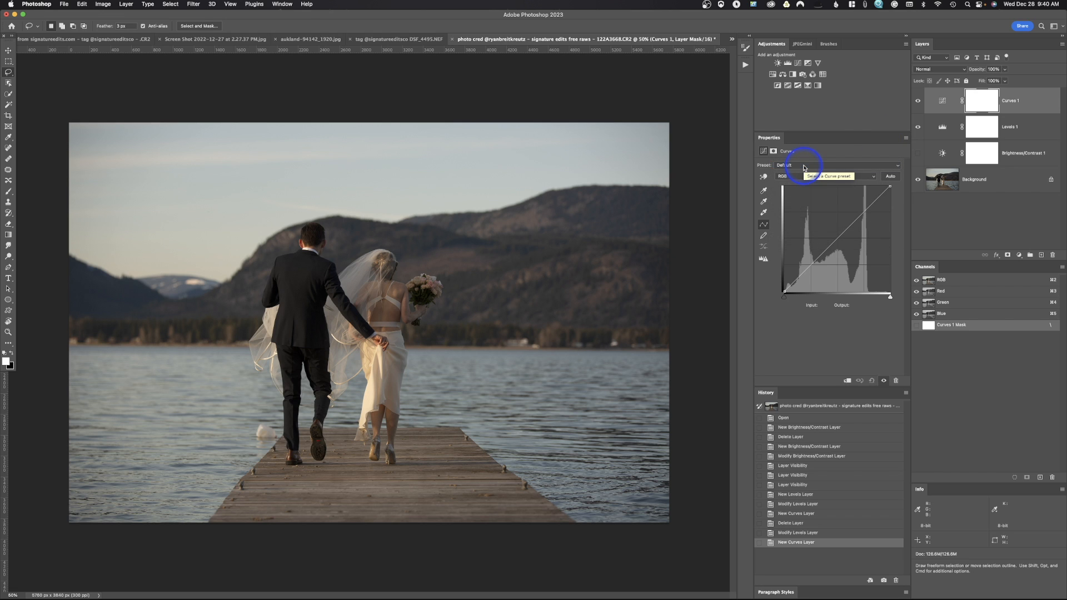
pyautogui.click(810, 178)
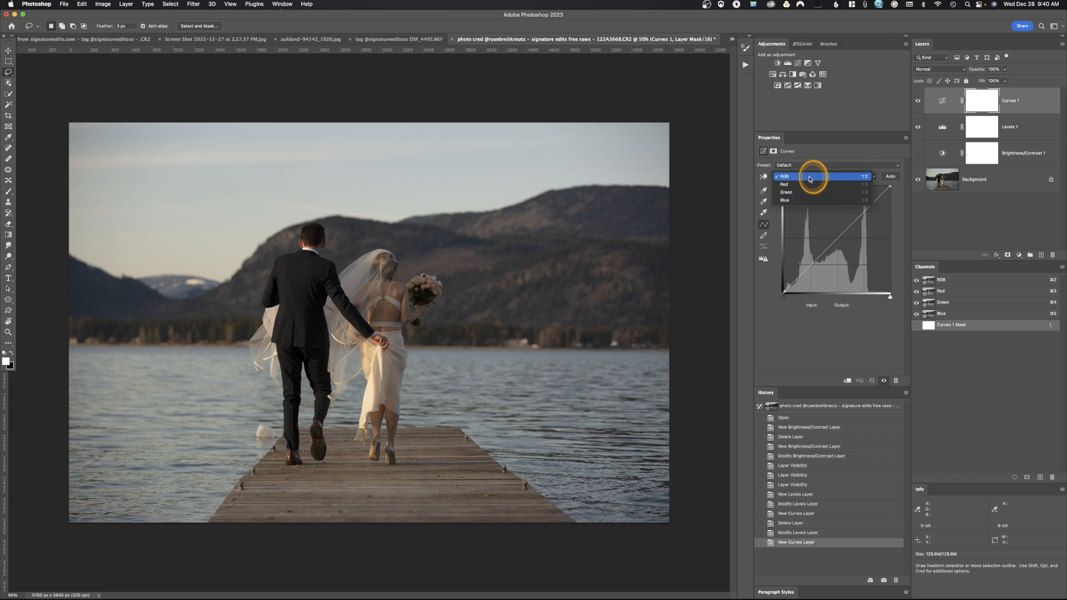
pyautogui.click(809, 177)
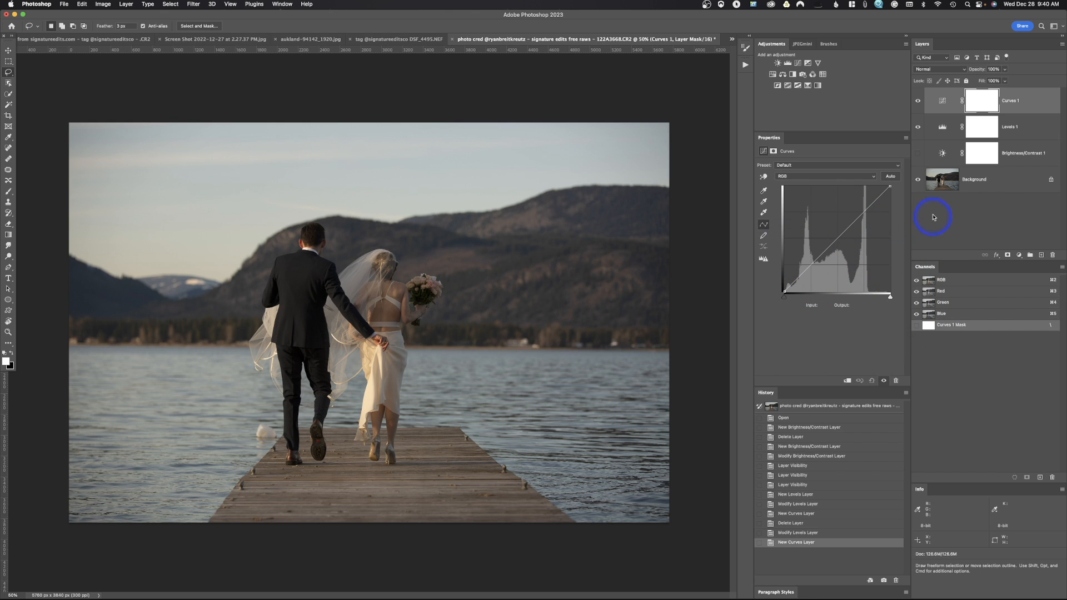
# Try the RGB curve's white and black endpoints, moving the black point to input 21 and back to its corner.
pyautogui.moveTo(890, 186)
pyautogui.mouseDown()
pyautogui.moveTo(869, 183)
pyautogui.moveTo(894, 183)
pyautogui.moveTo(899, 209)
pyautogui.moveTo(900, 178)
pyautogui.mouseUp()
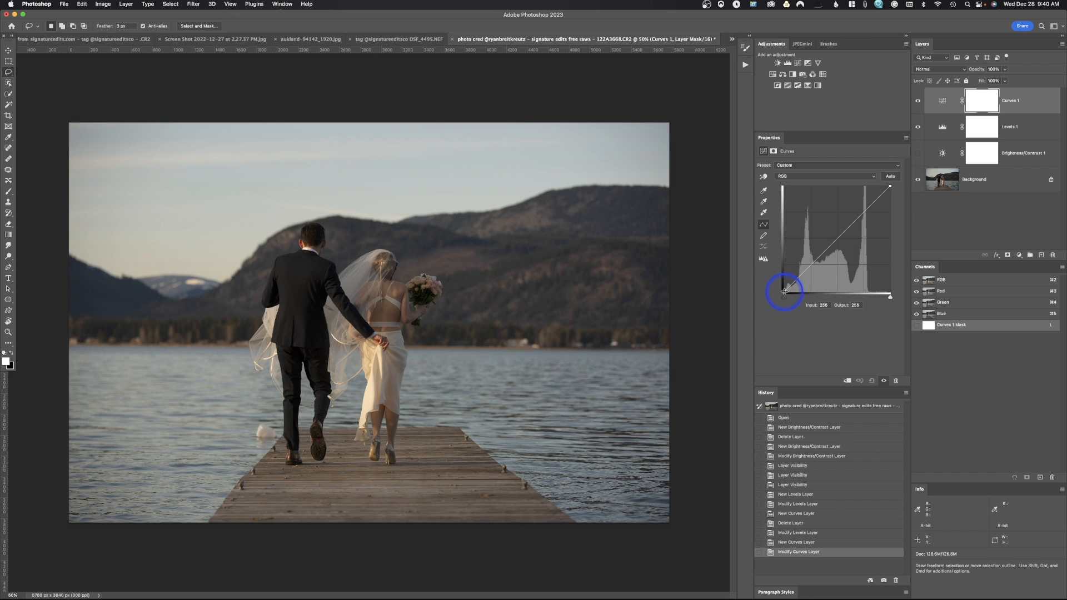
pyautogui.moveTo(784, 291)
pyautogui.mouseDown()
pyautogui.moveTo(782, 280)
pyautogui.moveTo(793, 292)
pyautogui.mouseUp()
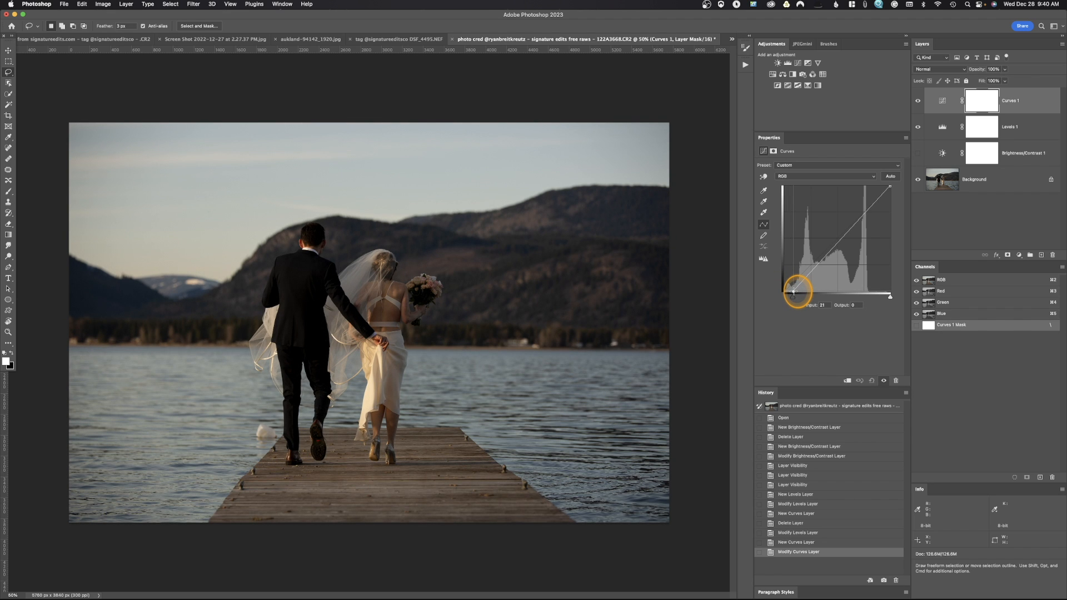
pyautogui.moveTo(794, 291)
pyautogui.mouseDown()
pyautogui.moveTo(785, 301)
pyautogui.moveTo(795, 302)
pyautogui.moveTo(784, 300)
pyautogui.mouseUp()
pyautogui.moveTo(891, 297)
pyautogui.mouseDown()
pyautogui.moveTo(878, 301)
pyautogui.moveTo(911, 300)
pyautogui.mouseUp()
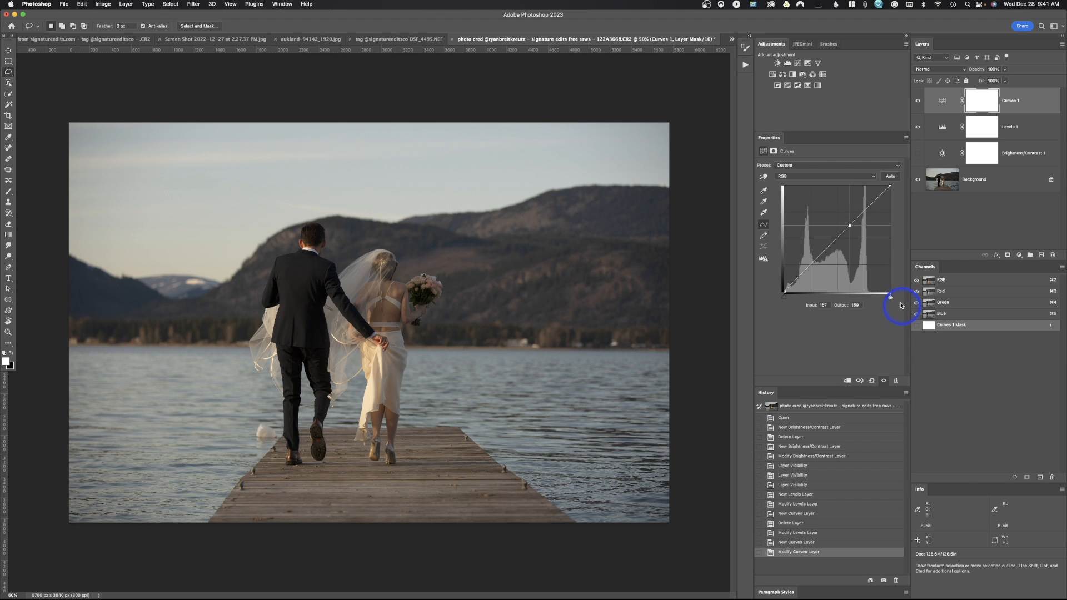
# Pull a midtone point on the RGB curve down to output 142 and remove it, repeating this with a second point.
pyautogui.moveTo(850, 226); pyautogui.dragTo(851, 232)
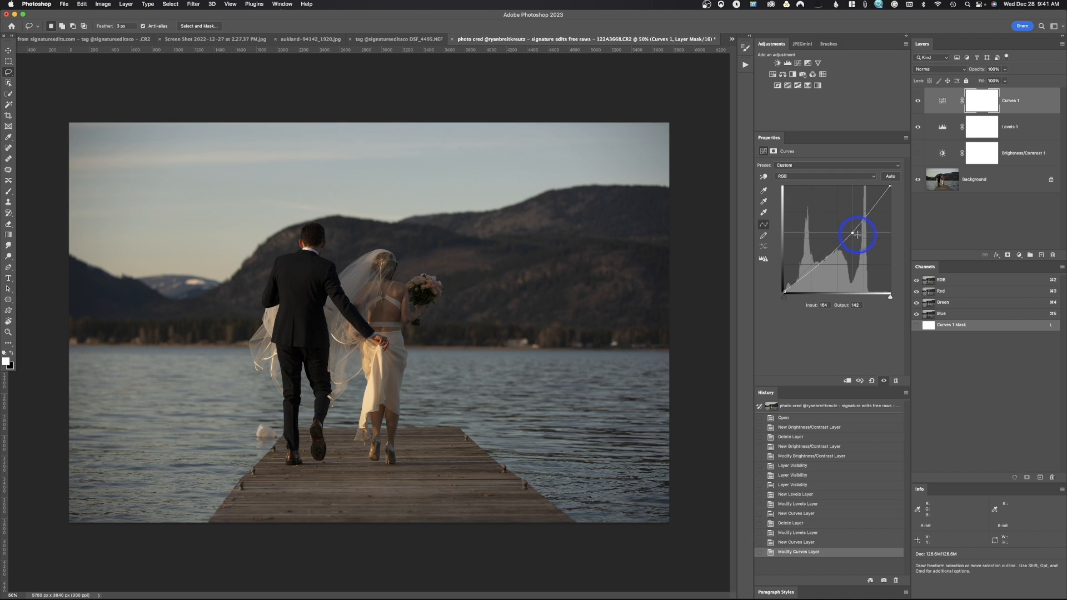
pyautogui.press('BackSpace')
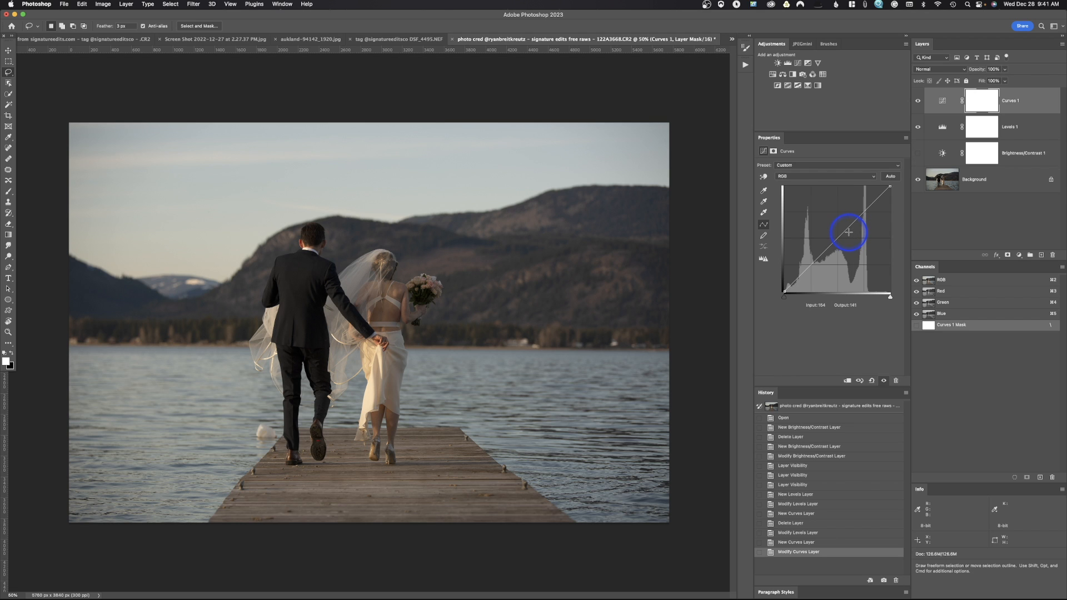
pyautogui.click(849, 233)
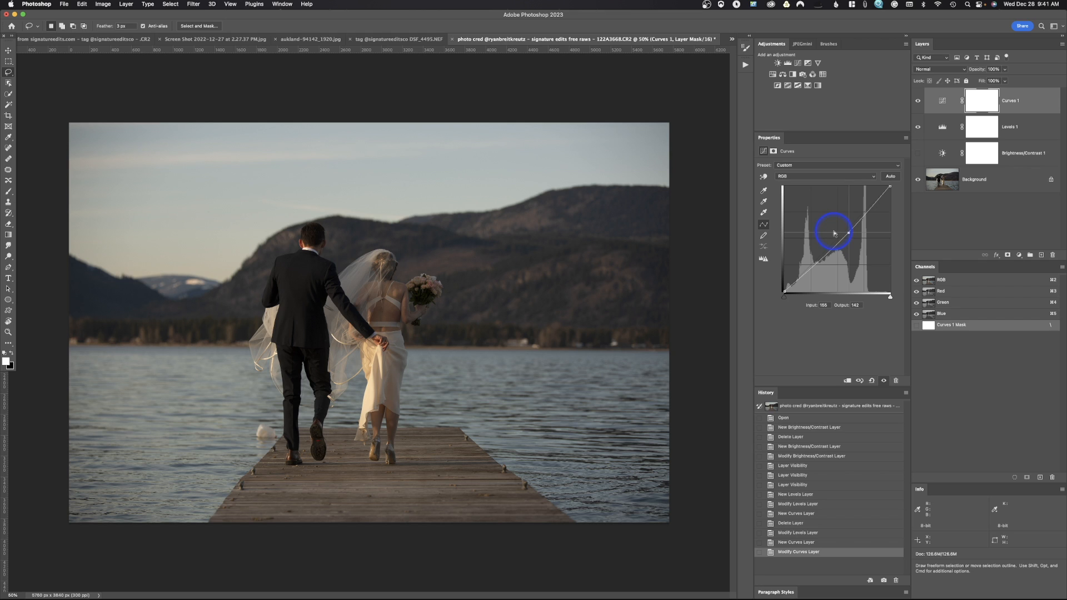
pyautogui.click(849, 233)
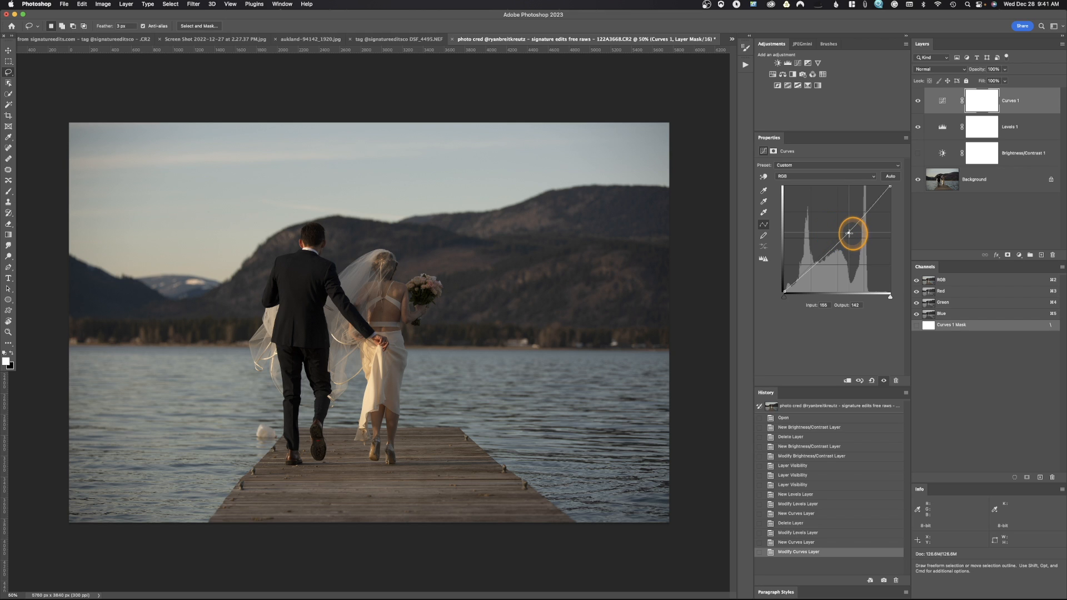
pyautogui.moveTo(848, 233); pyautogui.dragTo(1021, 270)
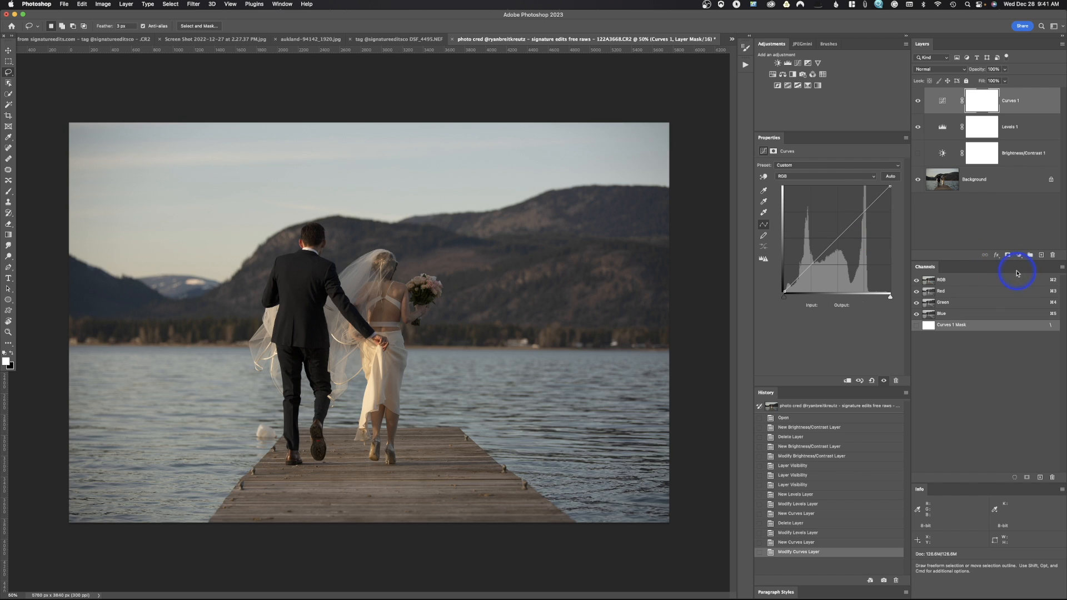
# Shape the RGB curve into a gentle S with a raised highlight point and a shadow point at input 92, output 83.
pyautogui.click(850, 221)
pyautogui.click(822, 257)
pyautogui.moveTo(822, 257); pyautogui.dragTo(824, 258)
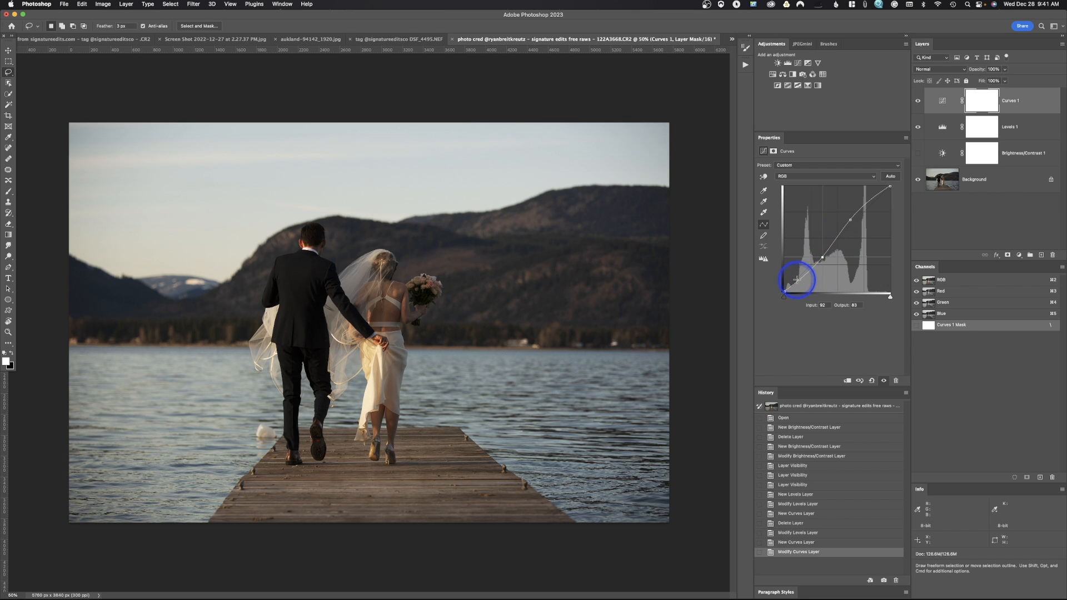
# Bend the RGB curve irregularly with extra points across highlights, midtones and shadows, and reset the Curves adjustment.
pyautogui.moveTo(822, 257); pyautogui.dragTo(818, 254)
pyautogui.moveTo(855, 218); pyautogui.dragTo(856, 224)
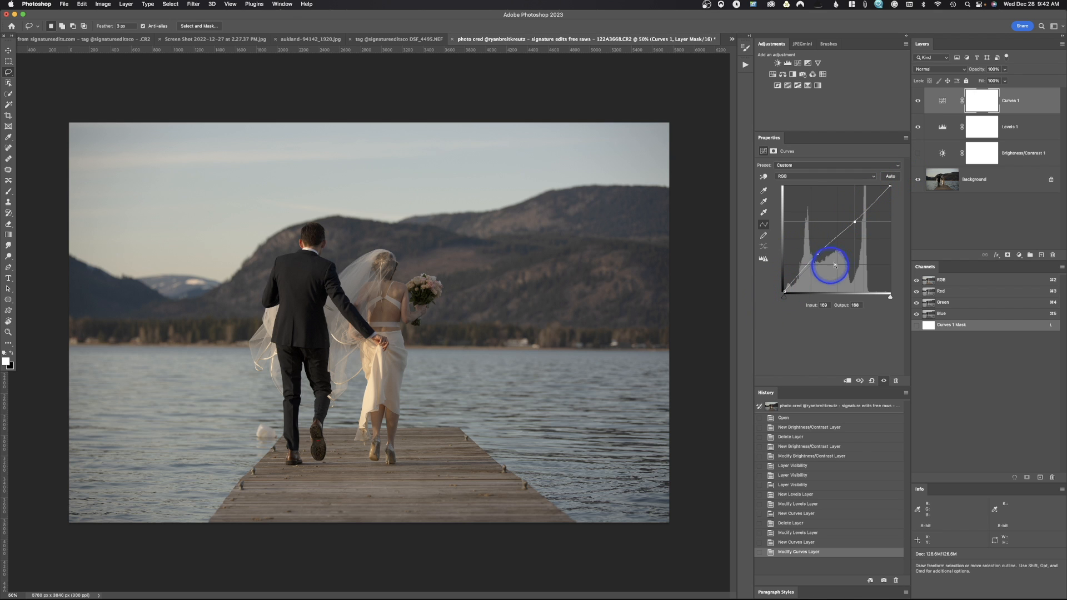
pyautogui.moveTo(872, 201); pyautogui.dragTo(871, 199)
pyautogui.moveTo(836, 237); pyautogui.dragTo(840, 243)
pyautogui.moveTo(799, 276); pyautogui.dragTo(797, 270)
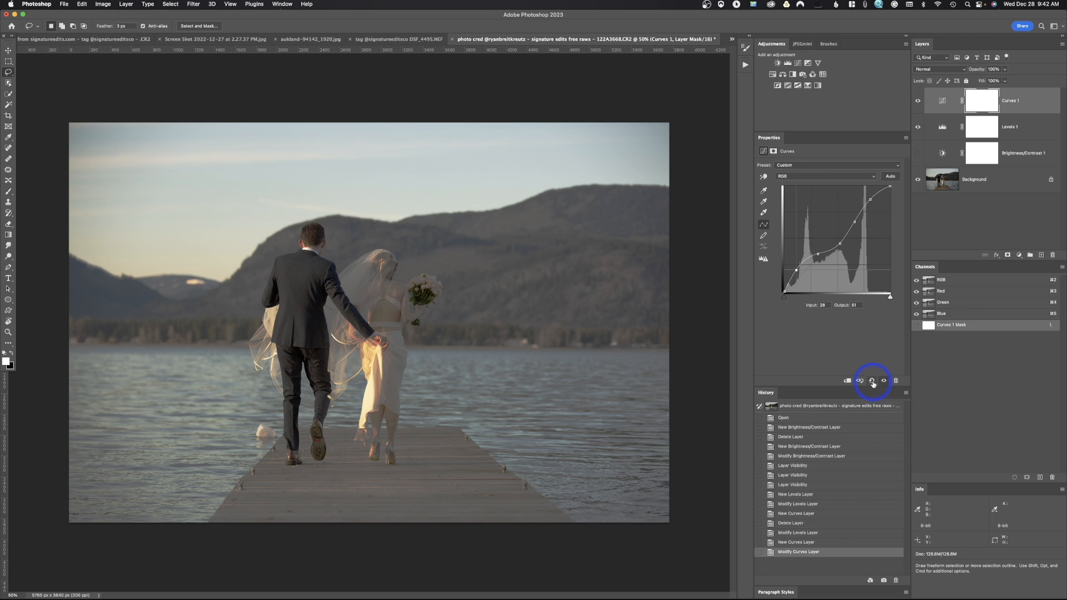
pyautogui.click(872, 380)
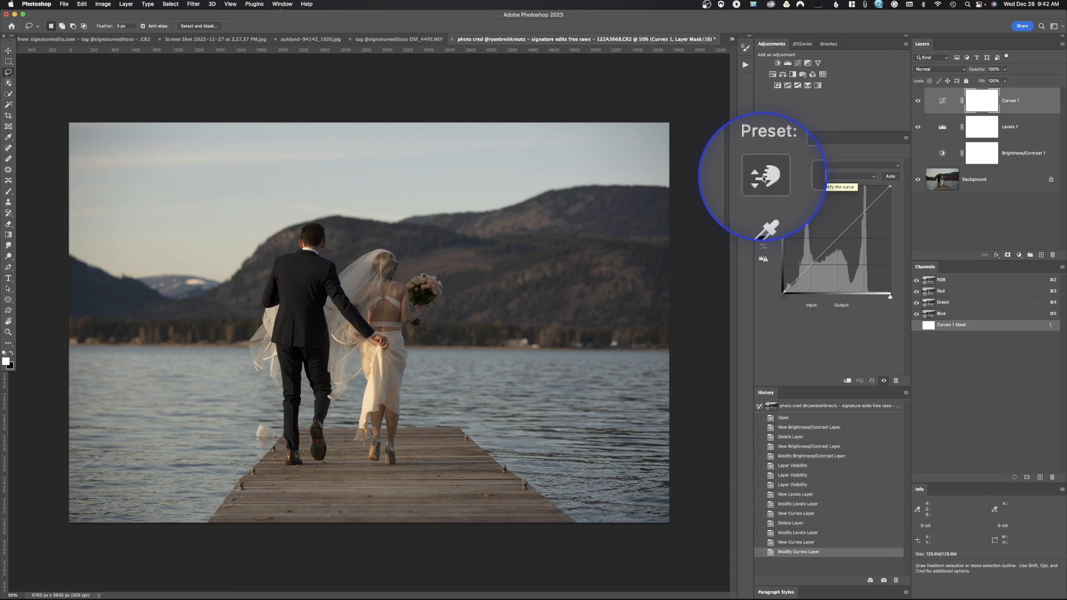
# With the on-image Curves adjustment, lift the groom's jacket tones slightly and lower the bride's dress tones to output 216.
pyautogui.click(764, 176)
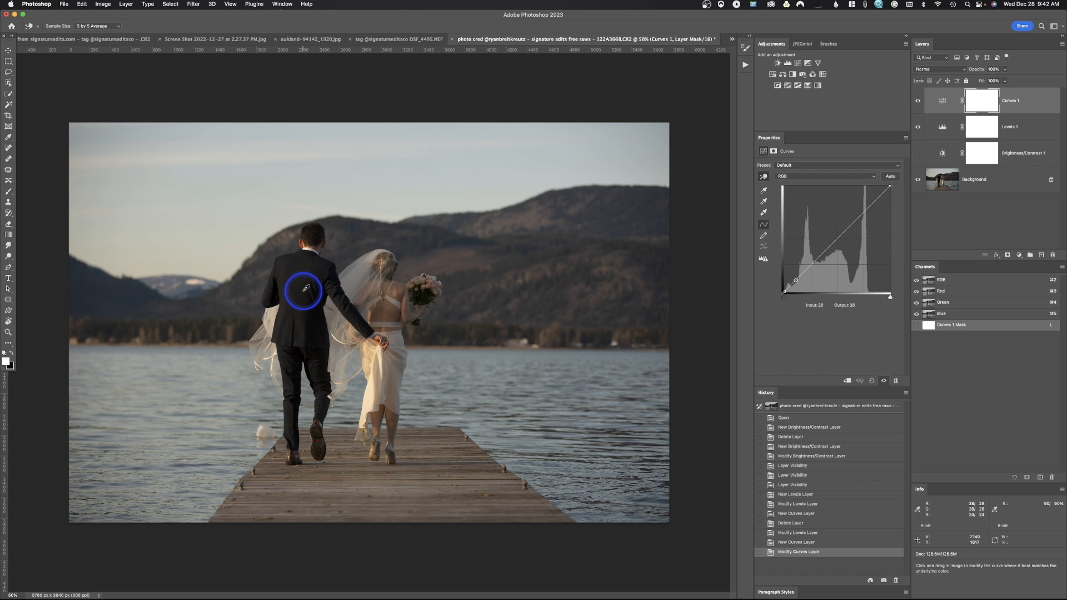
pyautogui.moveTo(305, 288); pyautogui.dragTo(305, 290)
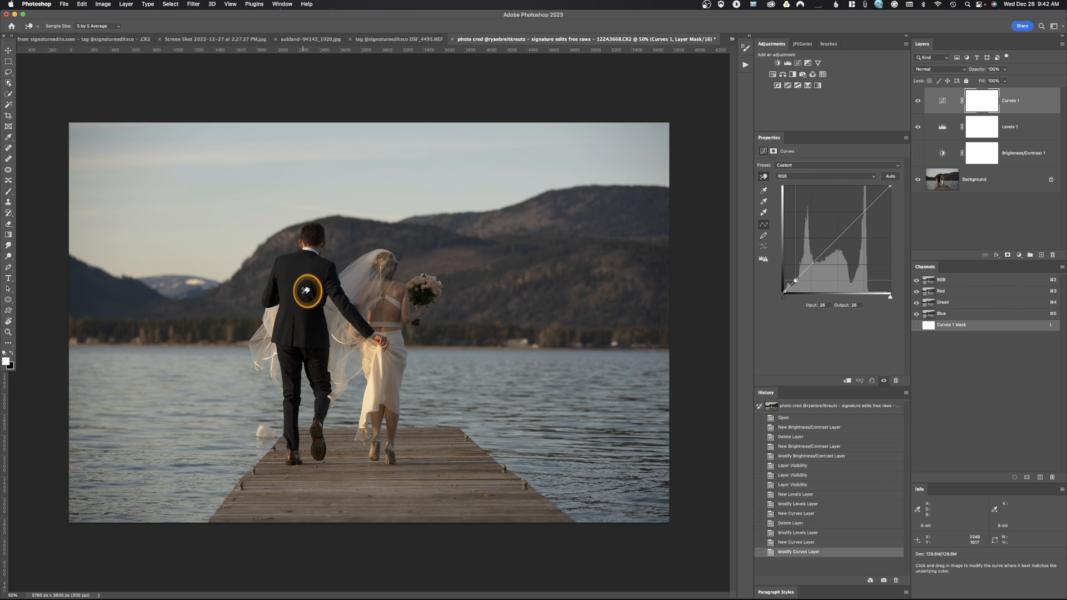
pyautogui.moveTo(305, 290)
pyautogui.mouseDown()
pyautogui.moveTo(305, 274)
pyautogui.moveTo(303, 287)
pyautogui.mouseUp()
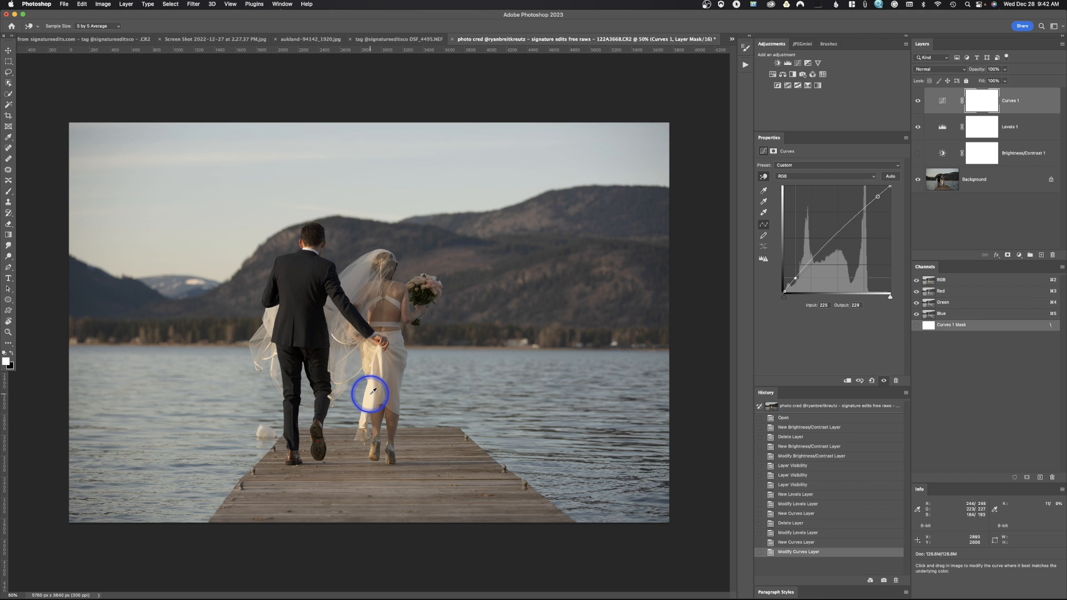
pyautogui.moveTo(374, 384); pyautogui.dragTo(378, 401)
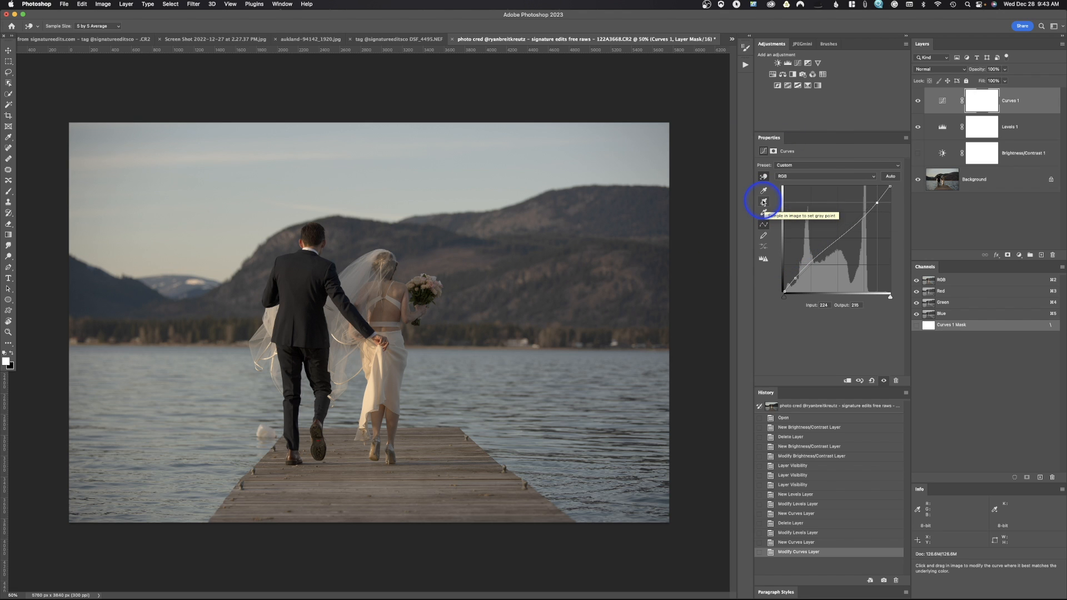
# Redraw the curve's highlight end freehand and smooth it, and delete the Curves layer.
pyautogui.click(764, 236)
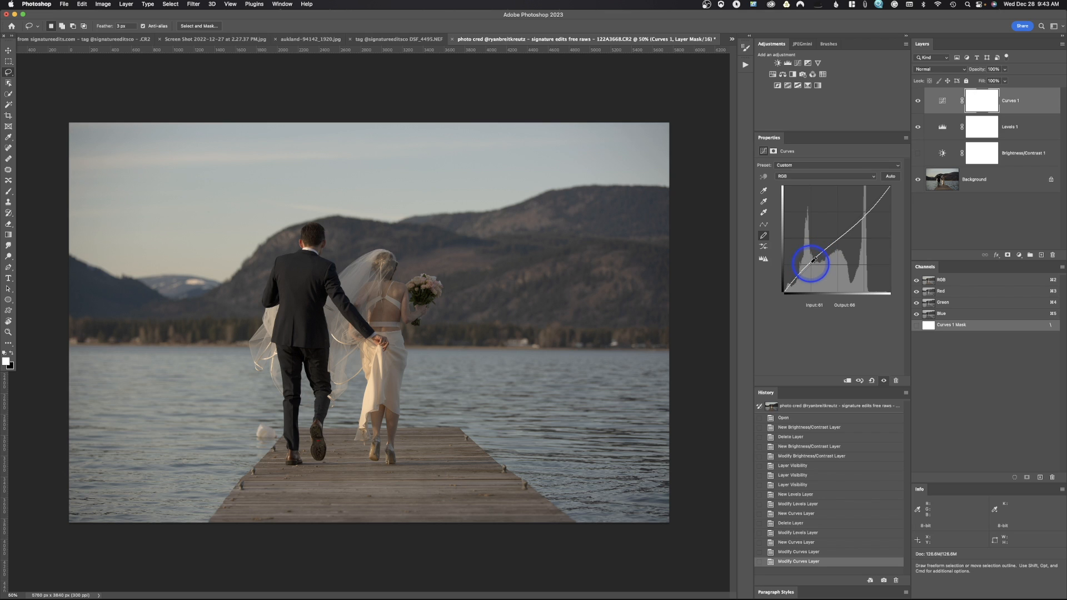
pyautogui.moveTo(885, 193); pyautogui.dragTo(888, 189)
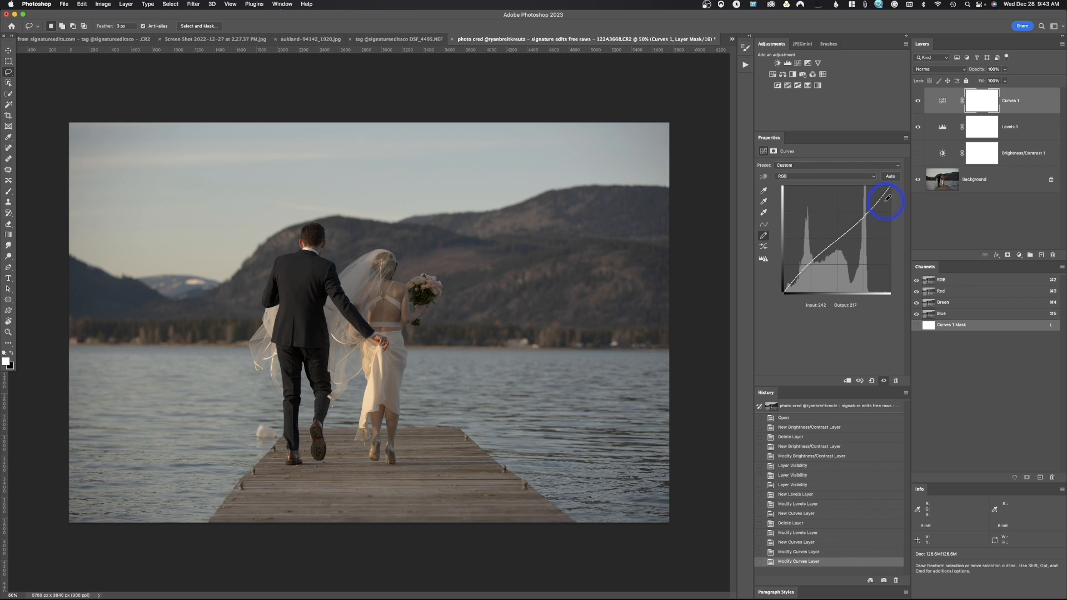
pyautogui.moveTo(886, 192)
pyautogui.mouseDown()
pyautogui.moveTo(866, 213)
pyautogui.moveTo(895, 217)
pyautogui.moveTo(860, 213)
pyautogui.mouseUp()
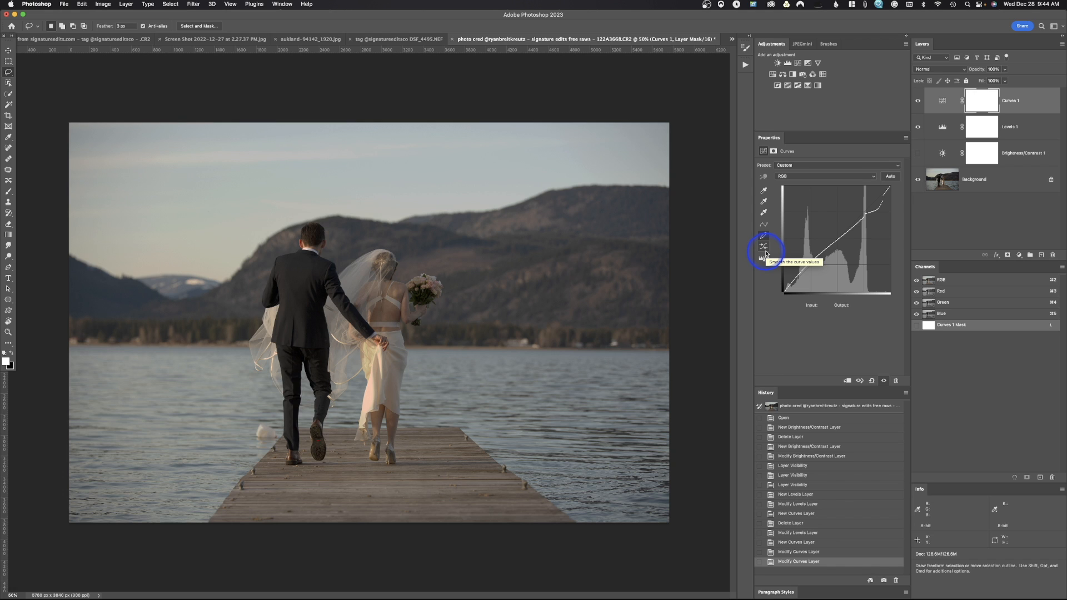
pyautogui.click(766, 246)
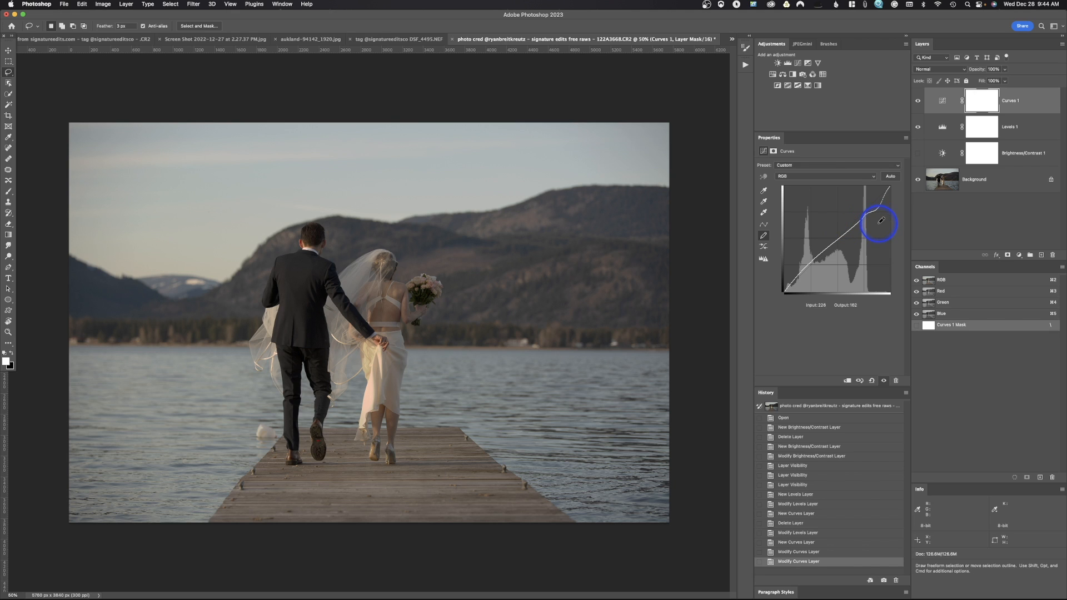
pyautogui.click(895, 382)
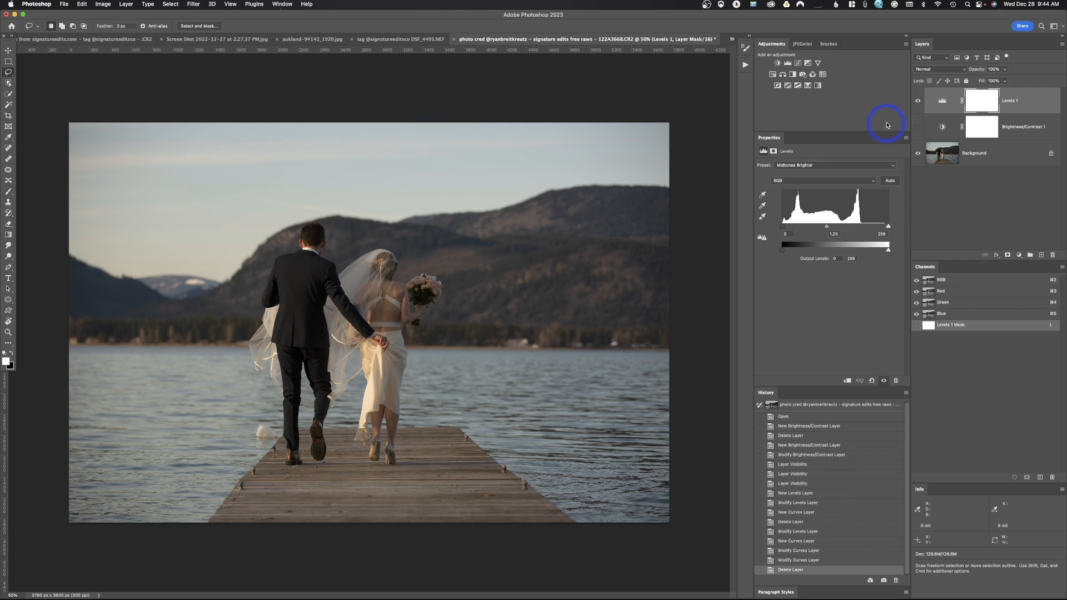
# Add an Exposure adjustment layer and raise its exposure to +0.24.
pyautogui.click(808, 64)
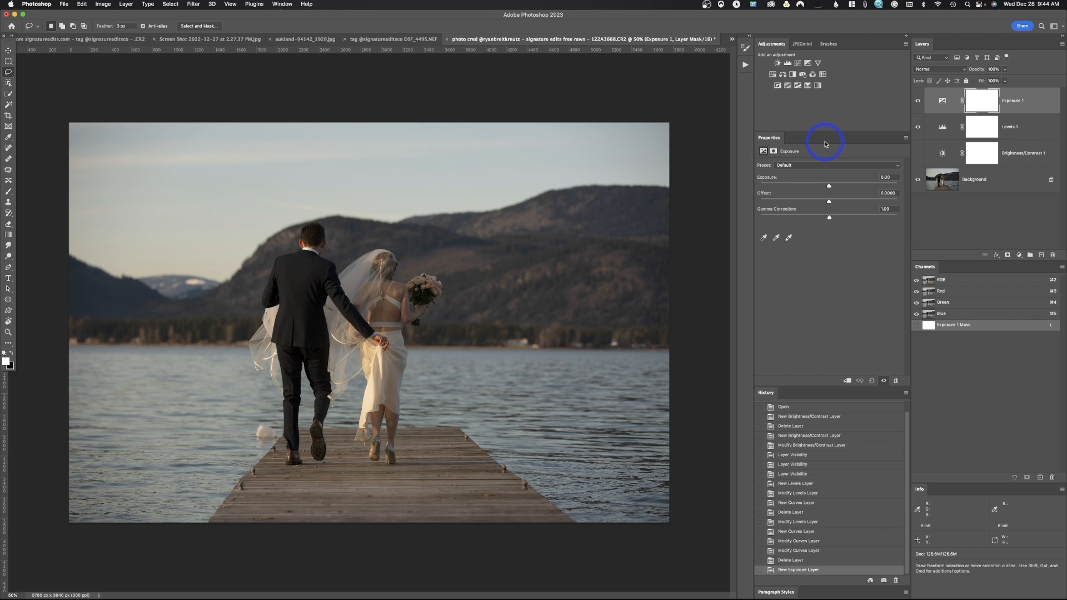
pyautogui.moveTo(829, 186); pyautogui.dragTo(829, 219)
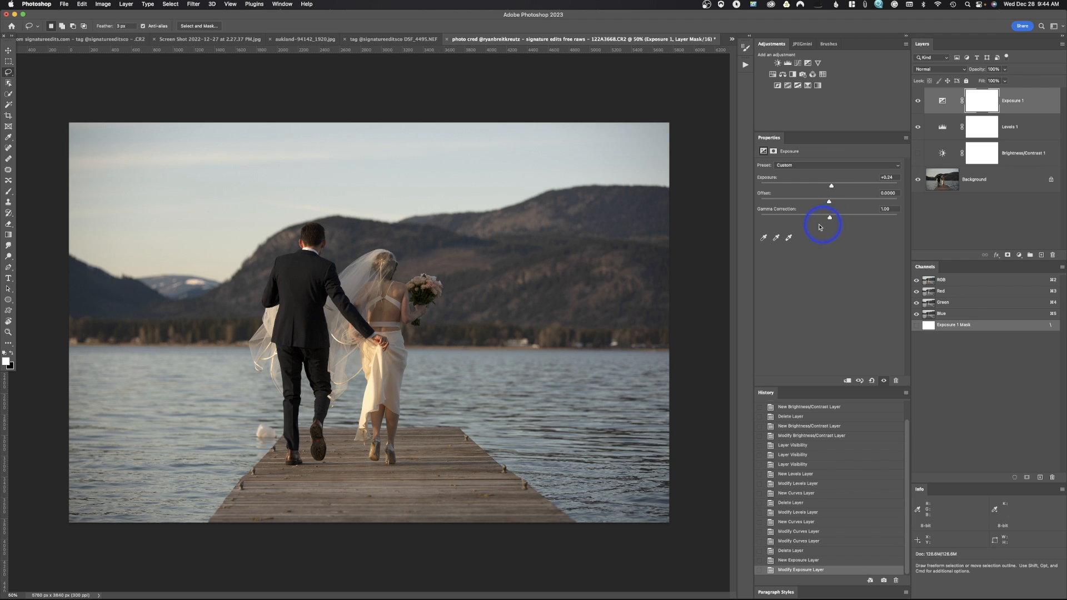